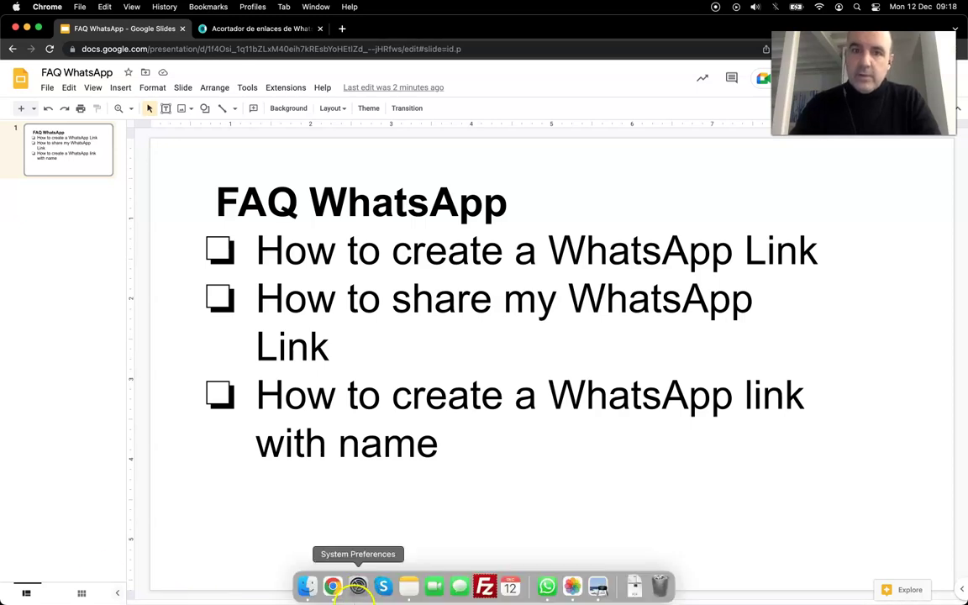
Switch from the Google Slides deck to the ChatWith.io WhatsApp link-shortener tab
click(249, 32)
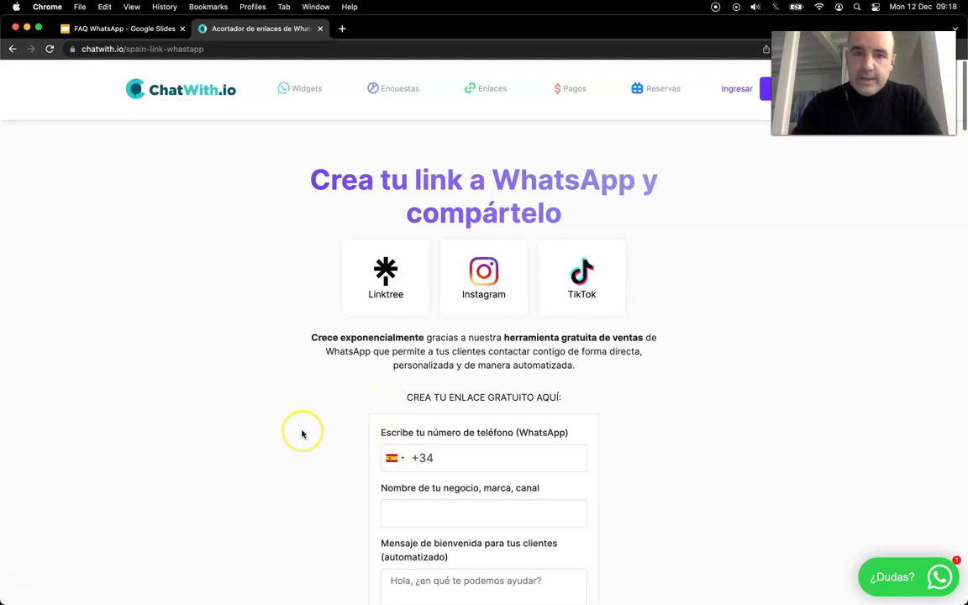
Open the SmileHub sign photo full size in Photos and move it beside the link form
scroll(329, 504, down, 3)
scroll(480, 580, down, 1)
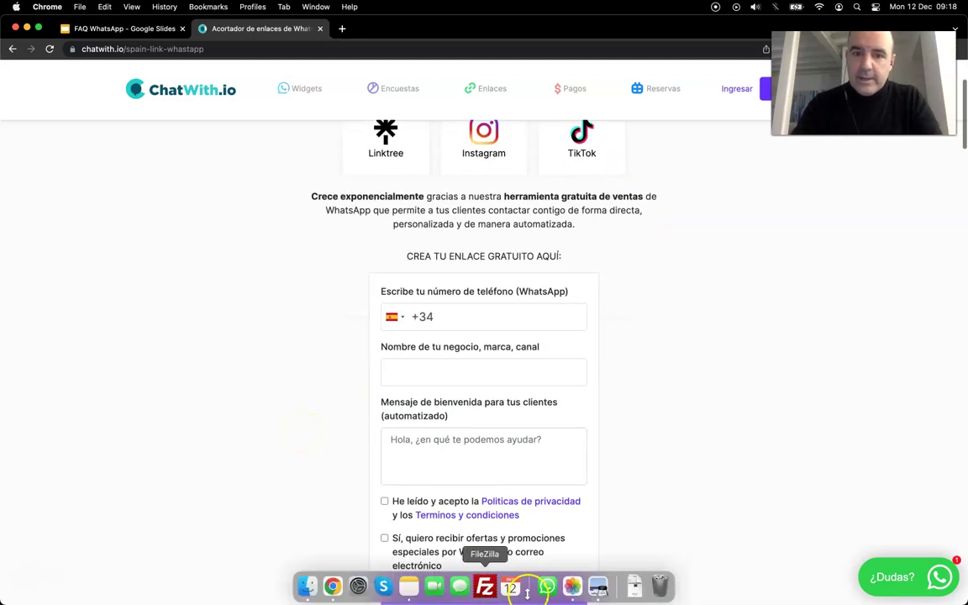
click(573, 587)
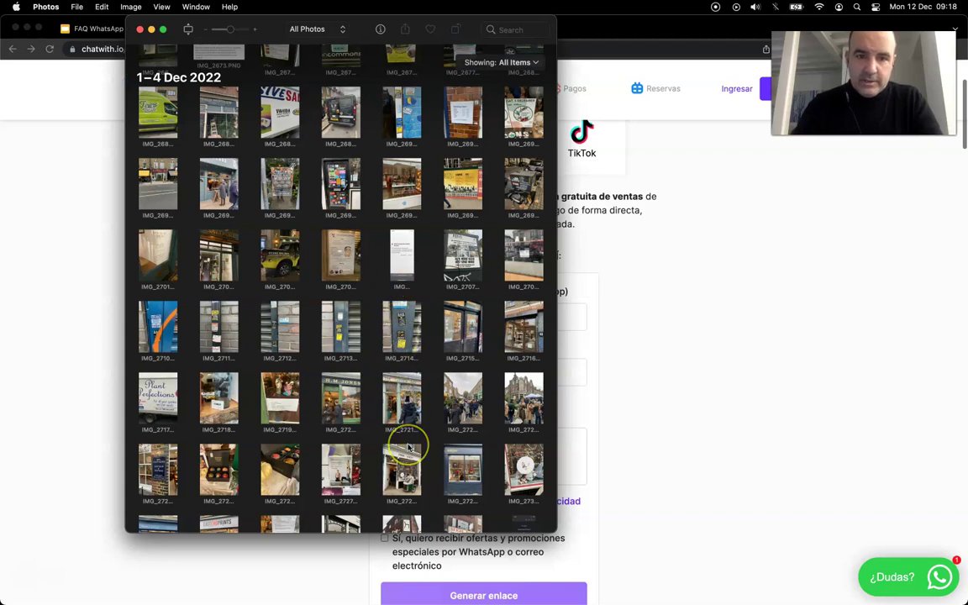
scroll(408, 448, down, 3)
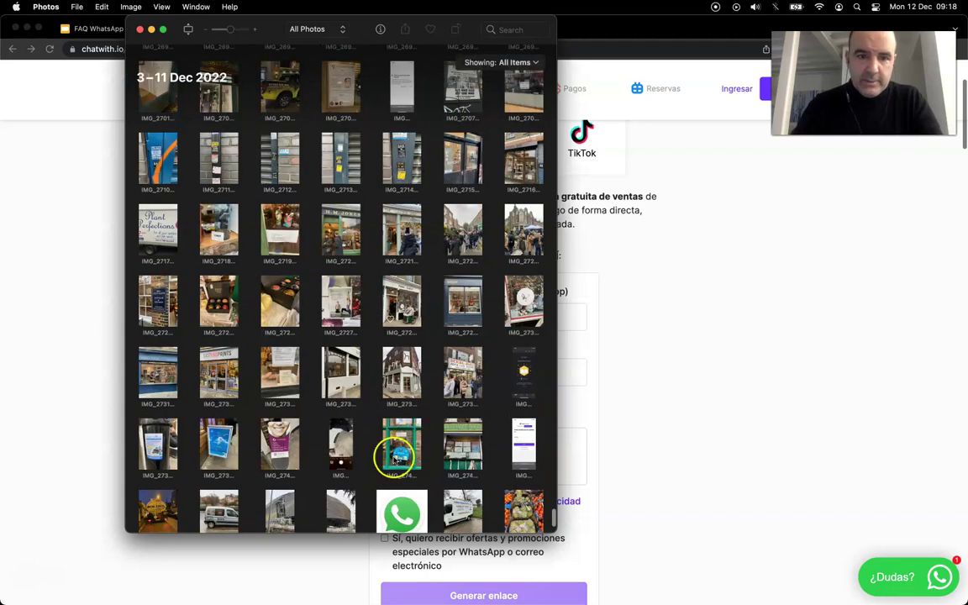
click(285, 443)
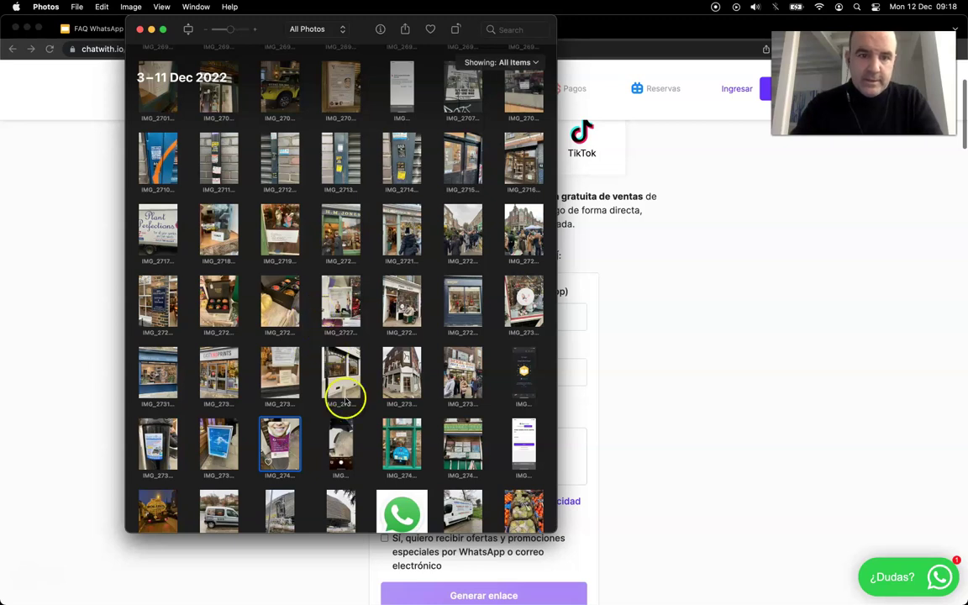
key(space)
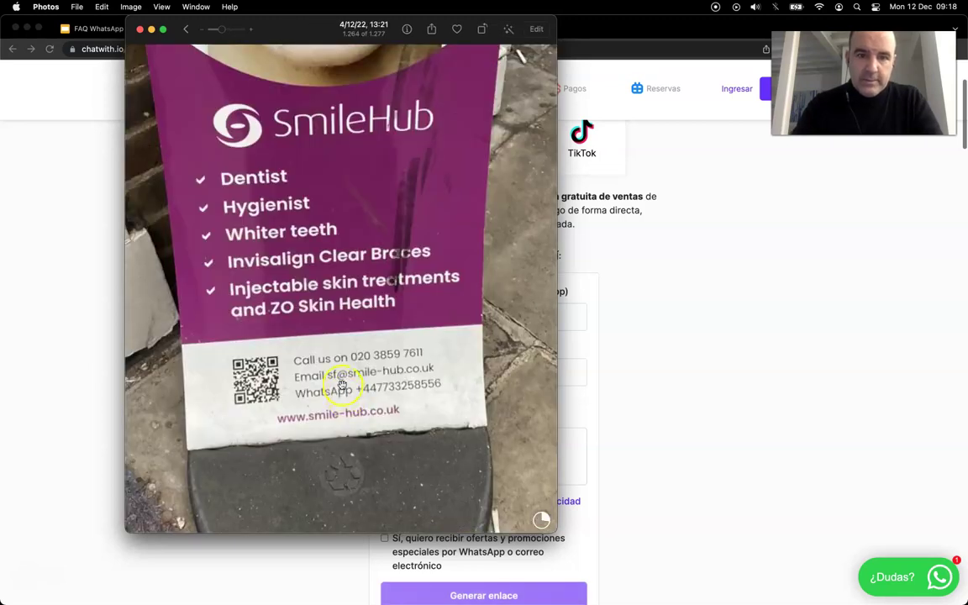
drag(296, 31, 710, 33)
Replace +34 with the sign's UK WhatsApp number, written with a leading +44
click(423, 316)
key(BackSpace)
key(BackSpace)
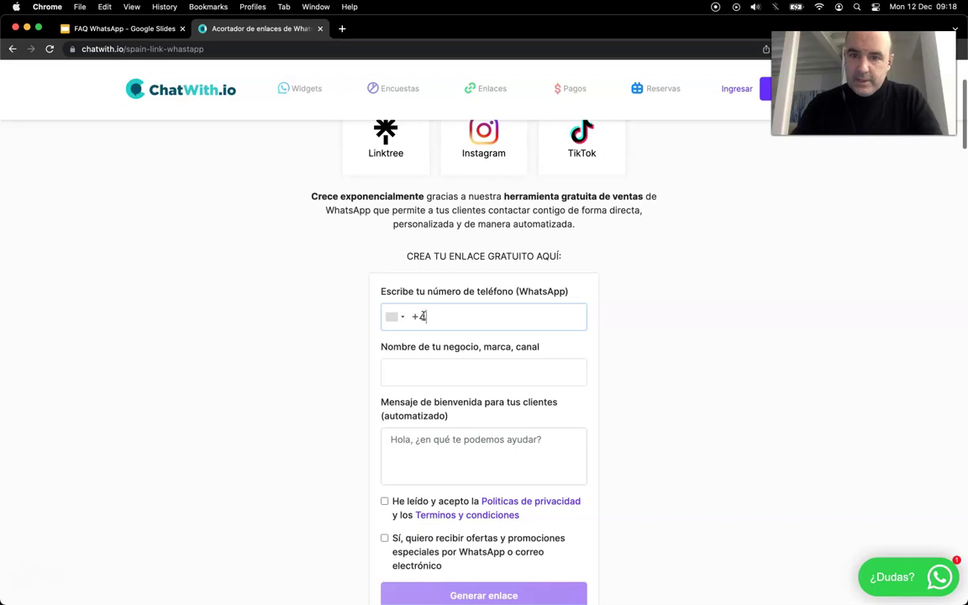
key(super+Tab)
key(super+Tab)
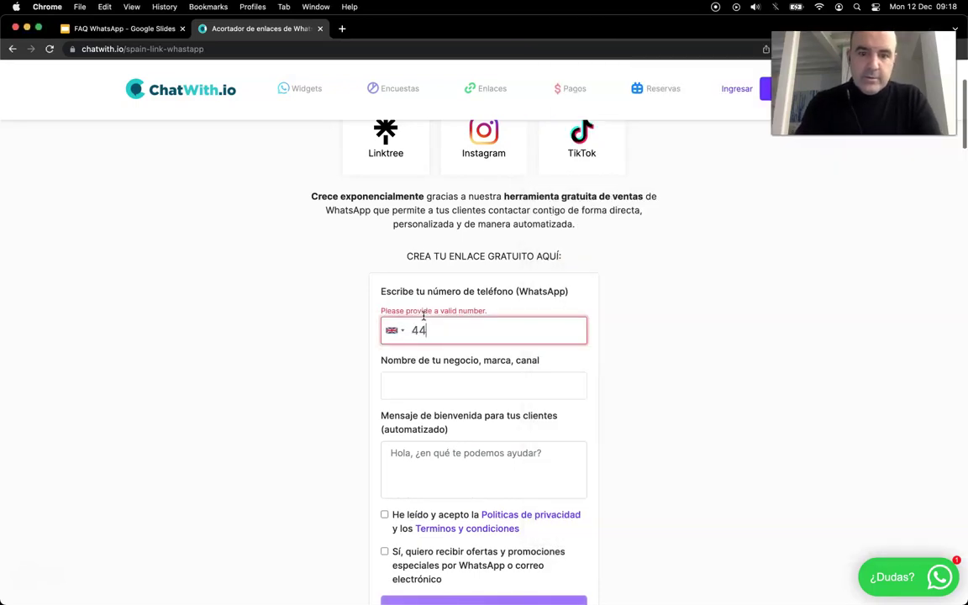
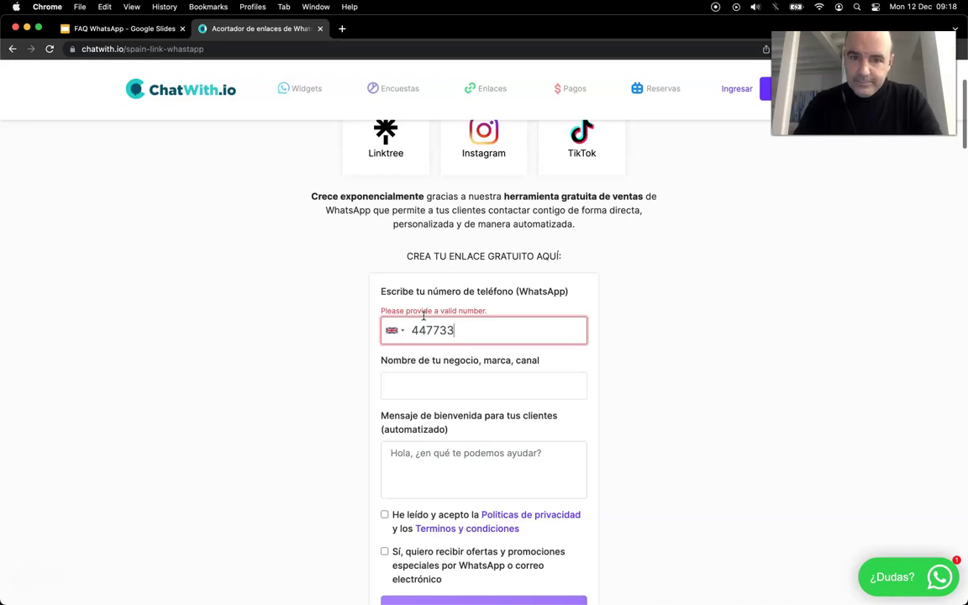
key(super+Tab)
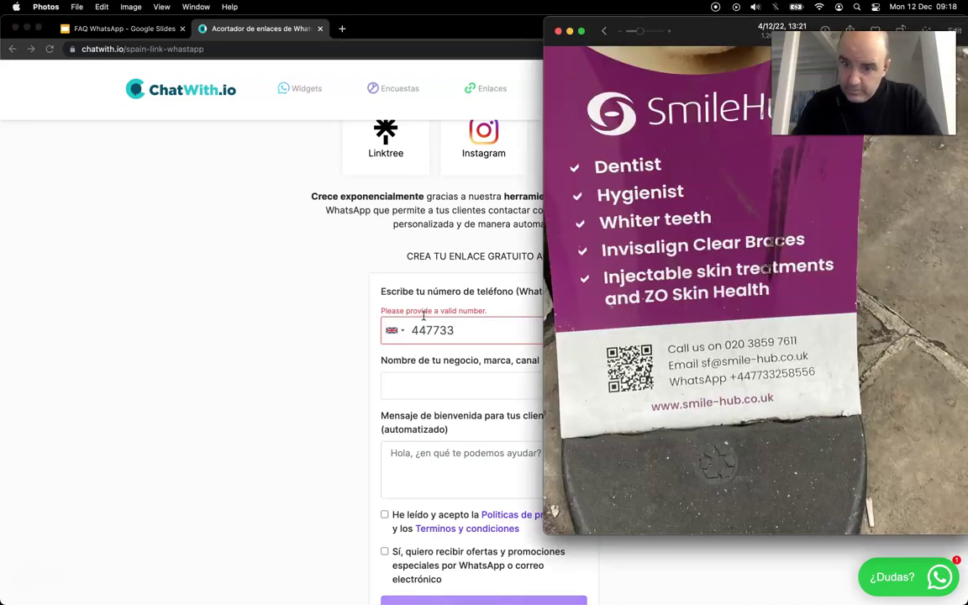
key(super+Tab)
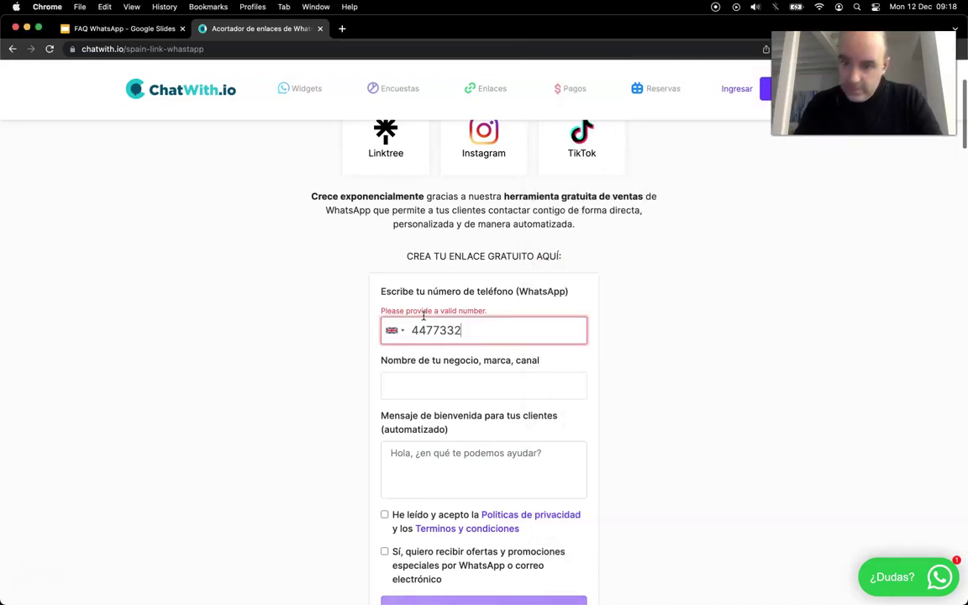
key(super+Tab)
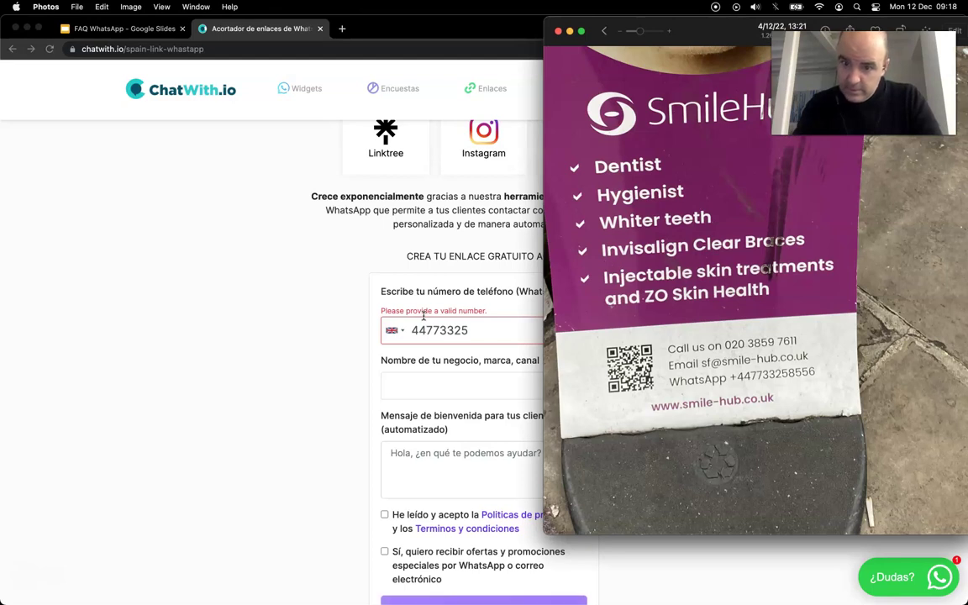
key(super+Tab)
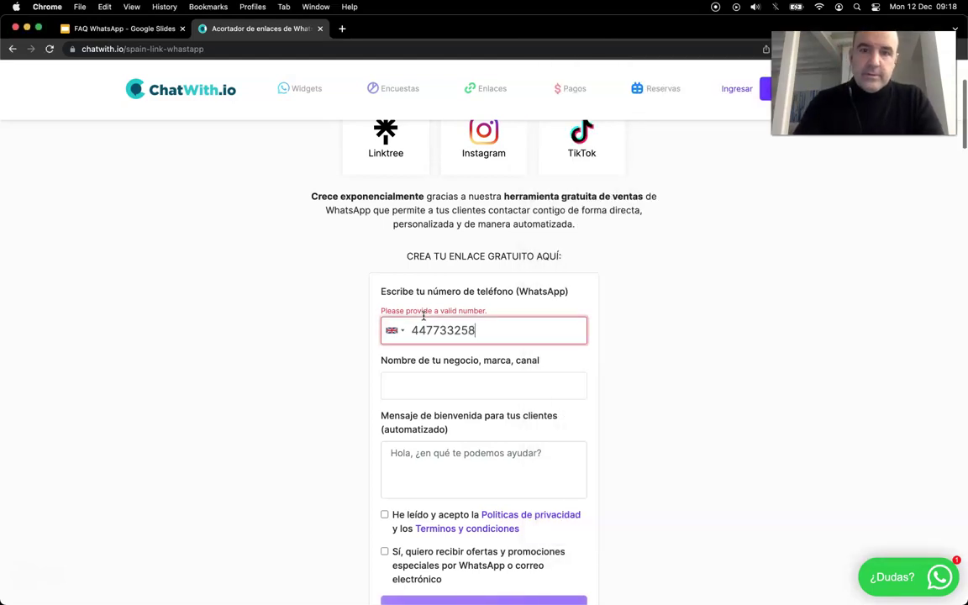
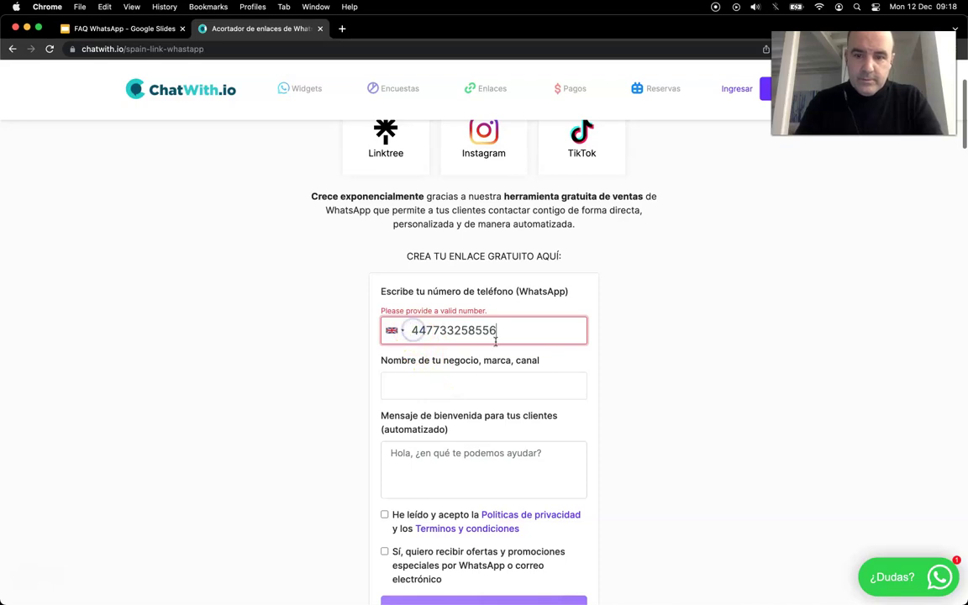
key(super+a)
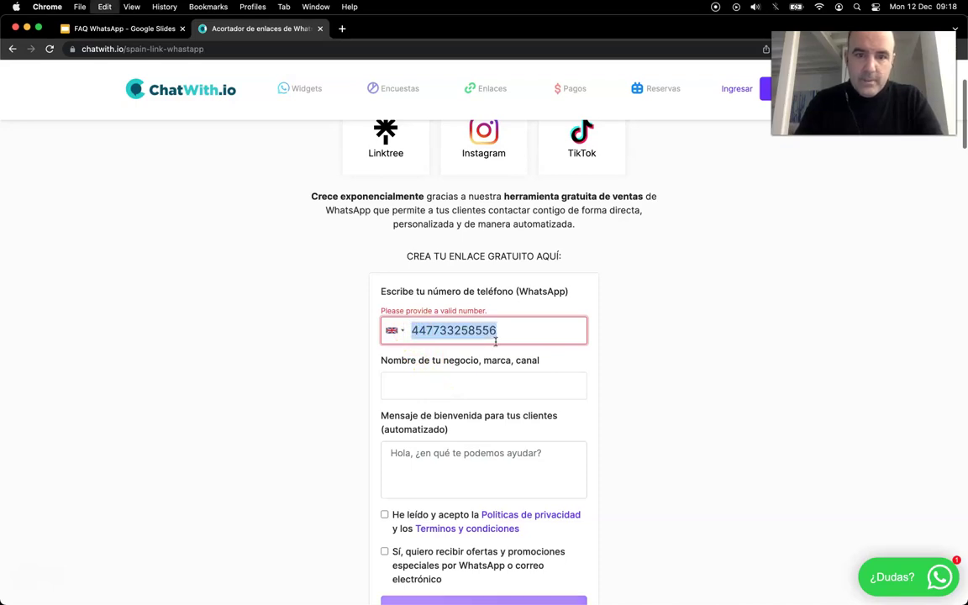
key(Left)
Enter business name 'Smile Hub' and welcome message 'I want an appointment'
click(480, 353)
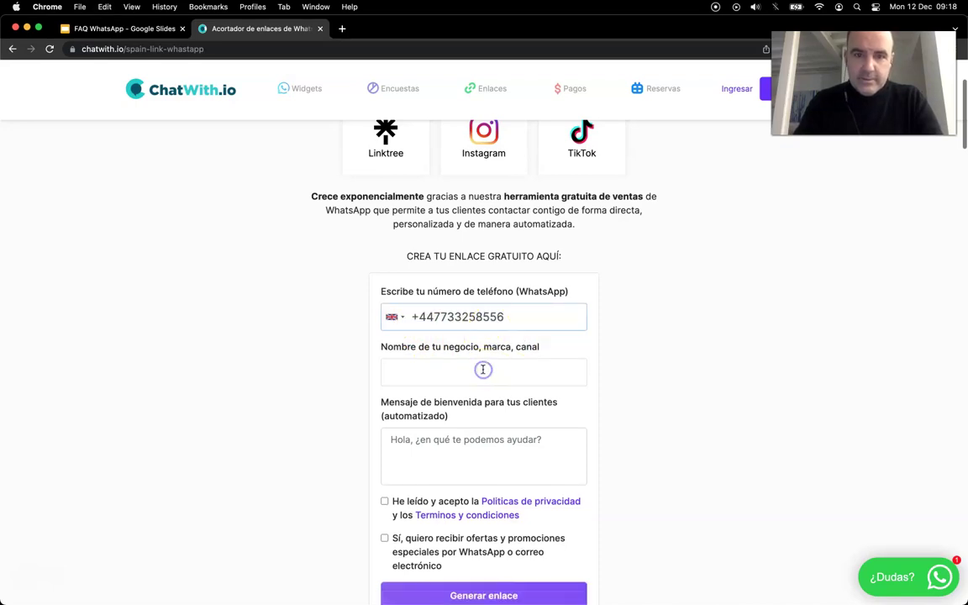
key(super+Tab)
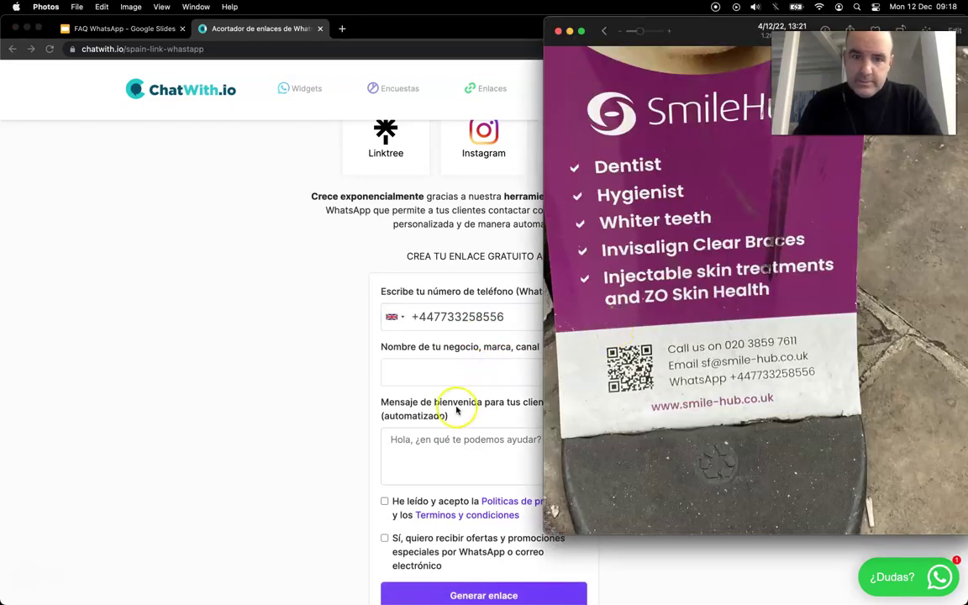
click(450, 378)
text(Smil)
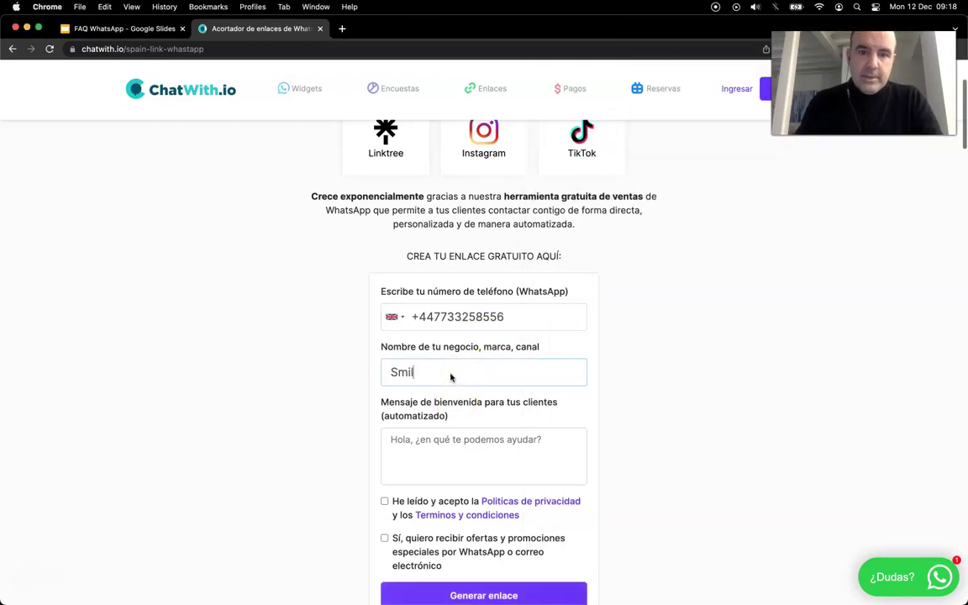
text(e Hub)
click(450, 456)
text(I)
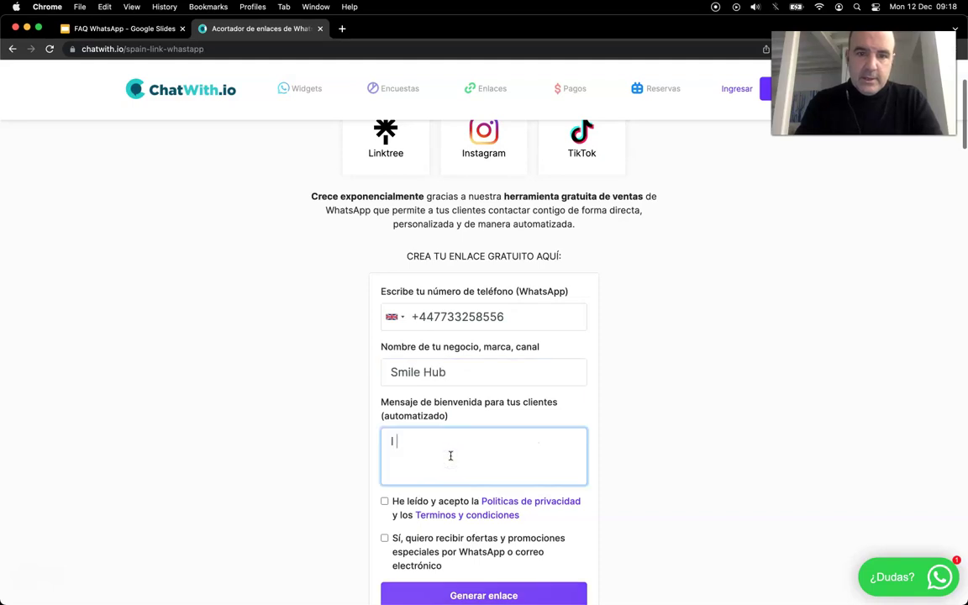
text( want an)
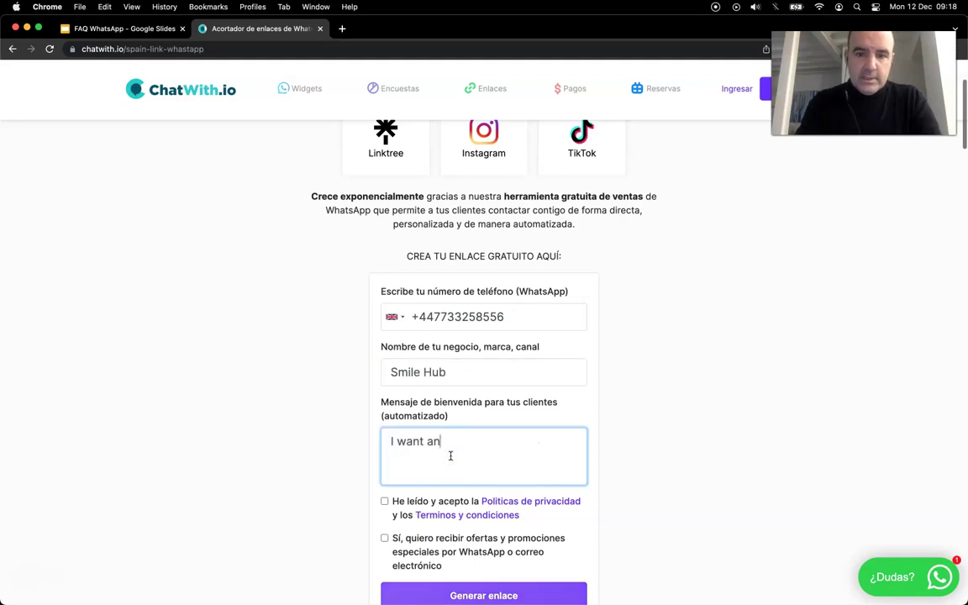
text( appo)
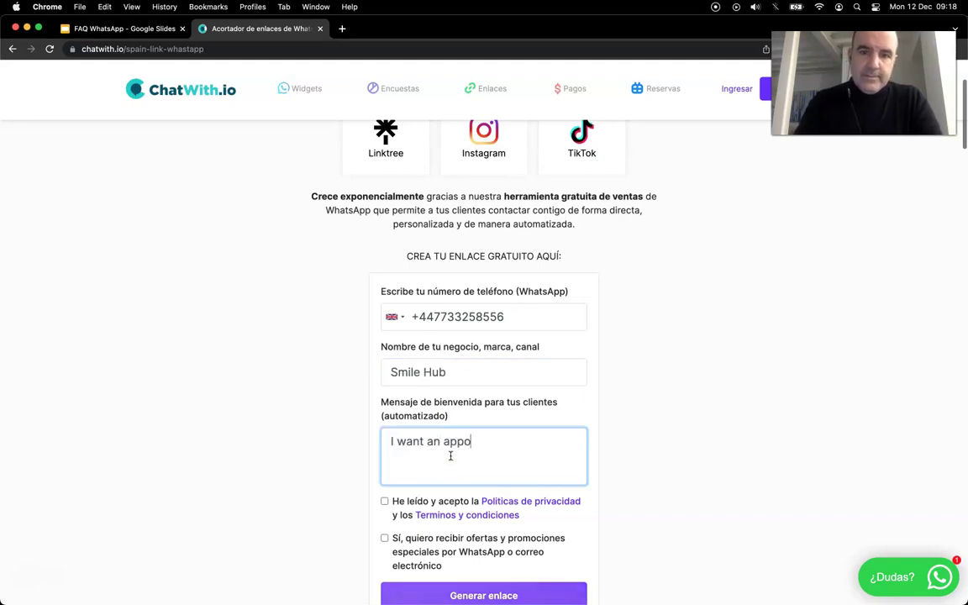
text(intment)
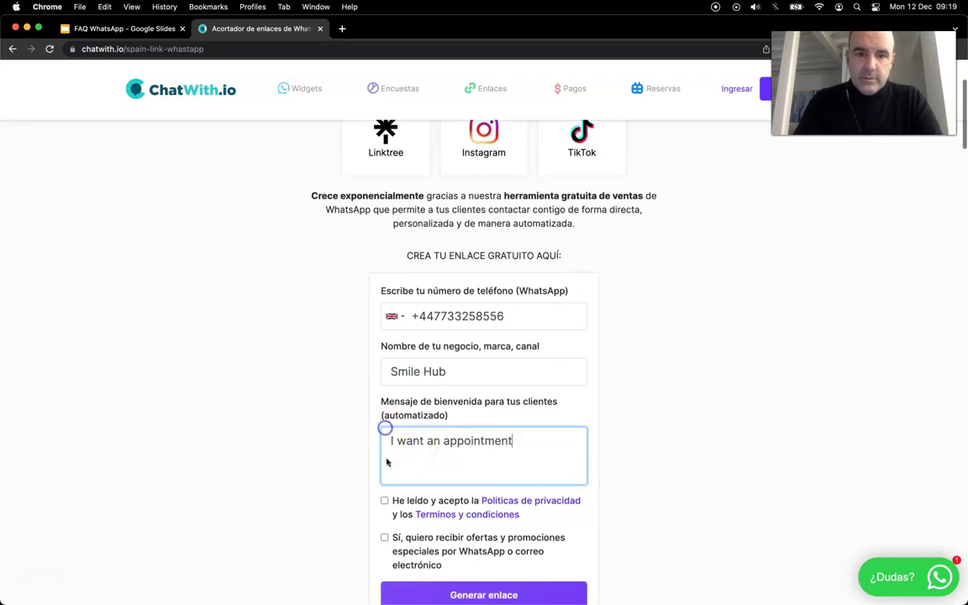
scroll(387, 468, down, 2)
click(384, 428)
click(384, 465)
click(444, 525)
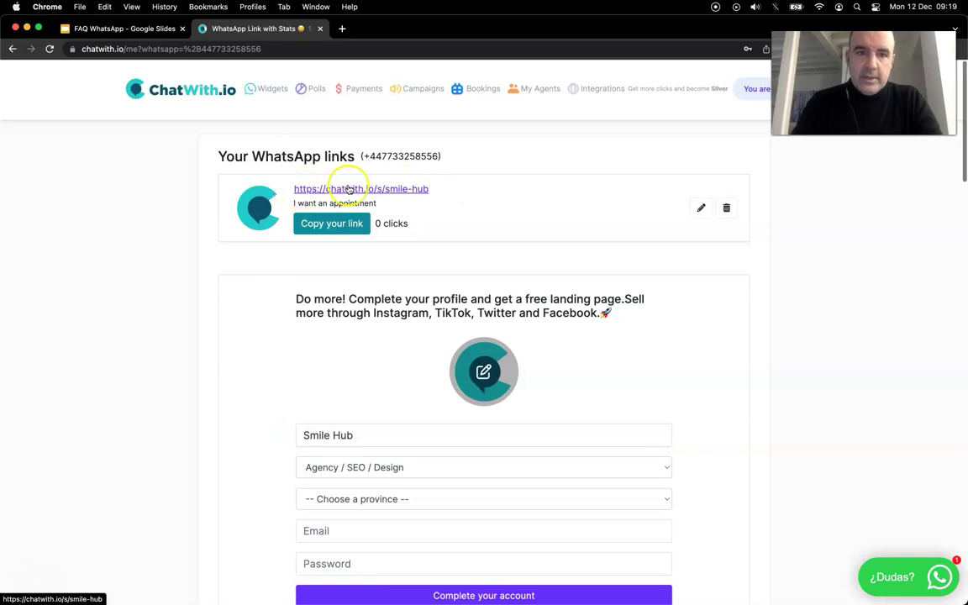
click(332, 222)
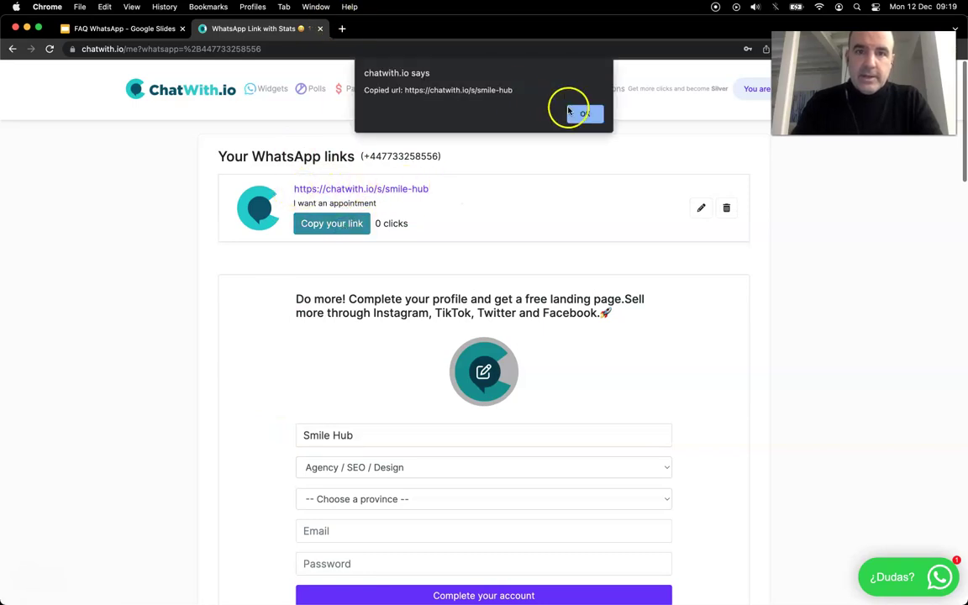
click(341, 29)
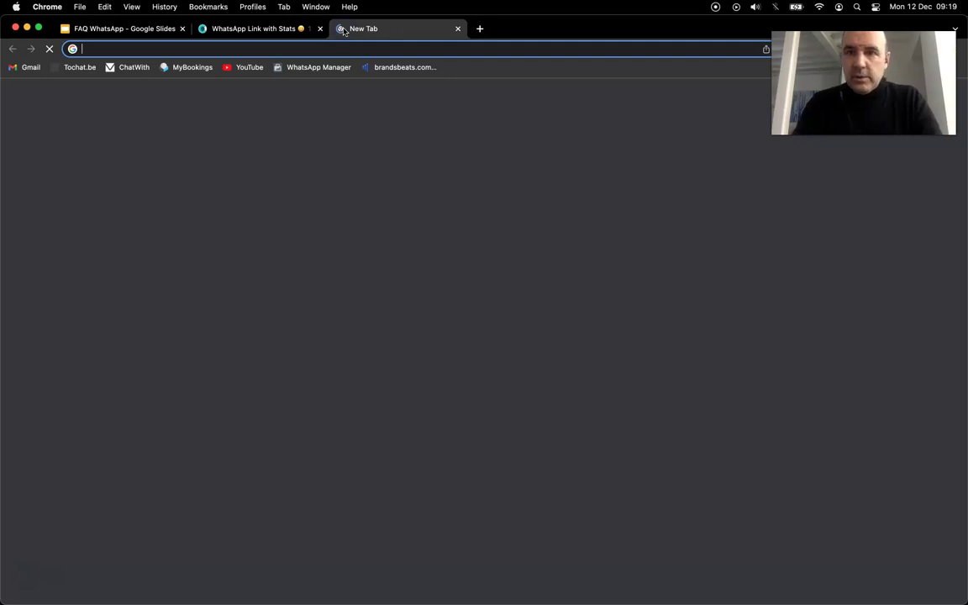
Load the copied smile-hub link and review Smile Hub's WhatsApp business contact info
text(https://chatwith.io/s/smile-hub)
key(Return)
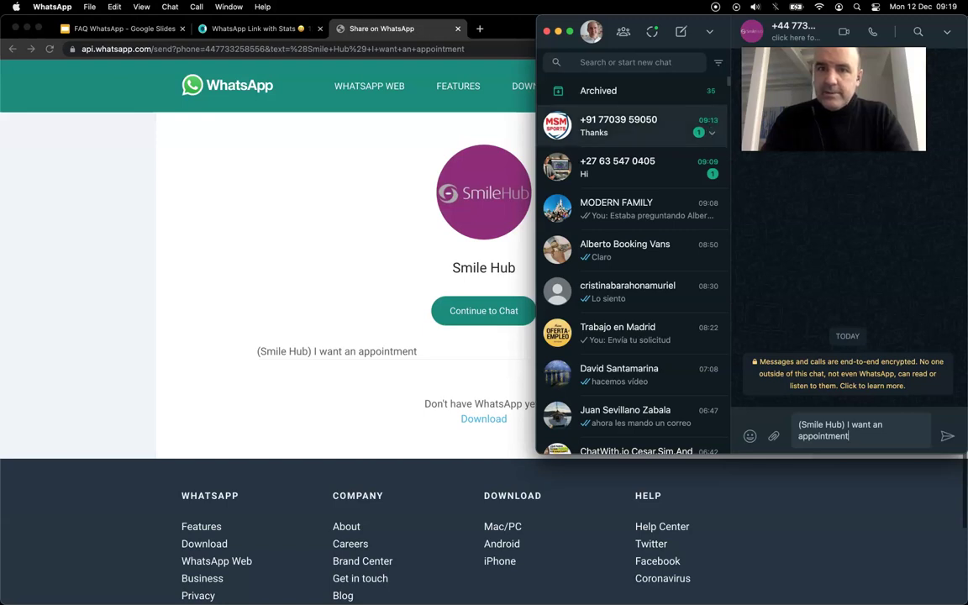
click(768, 36)
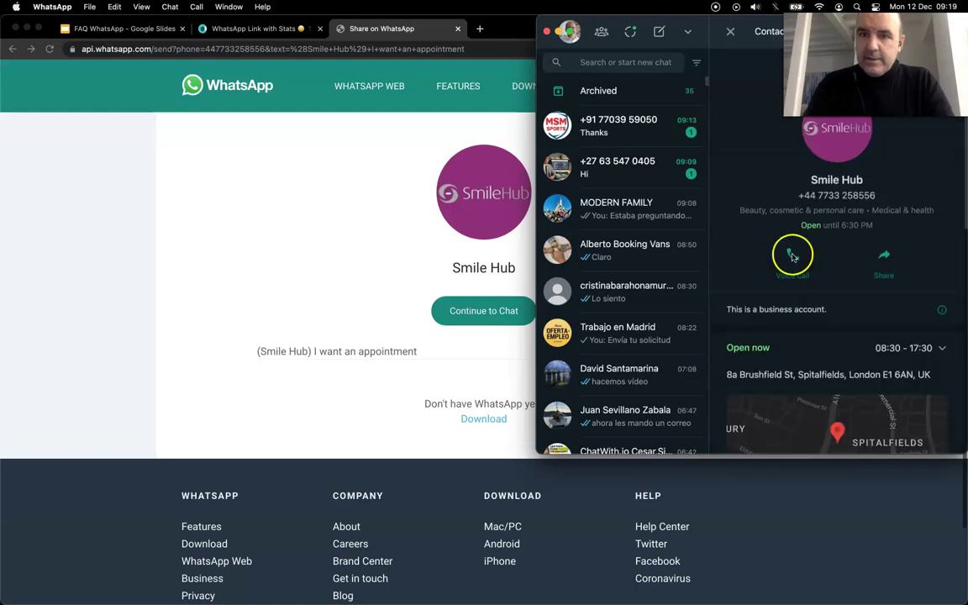
scroll(803, 277, down, 5)
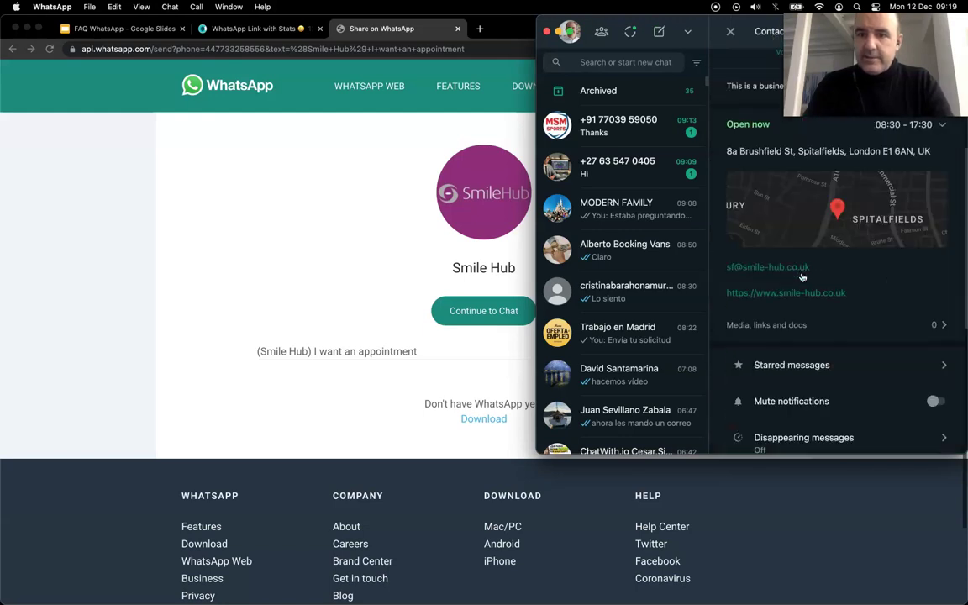
scroll(803, 276, up, 5)
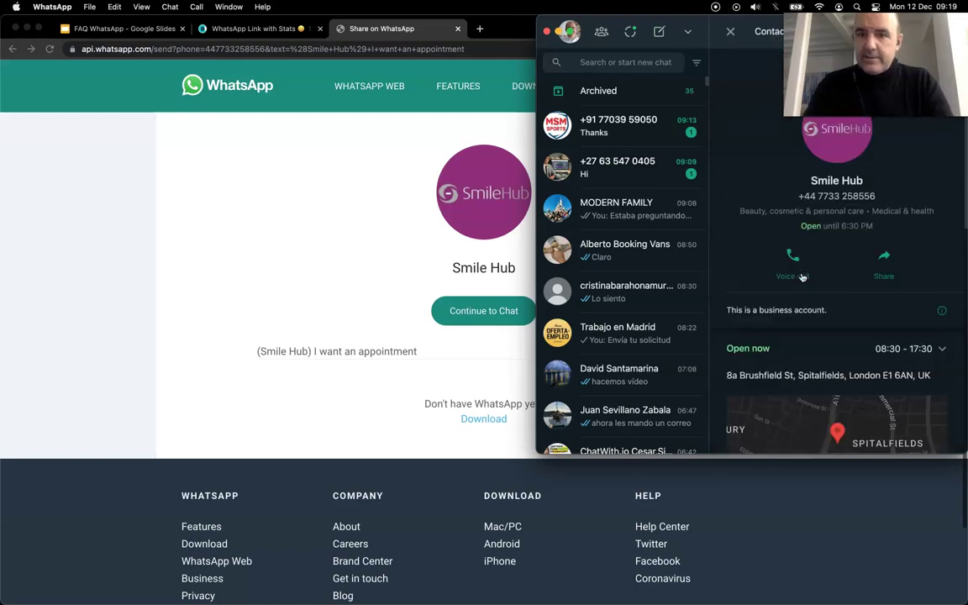
Close the Share on WhatsApp tab and return to the ChatWith.io links page
click(380, 177)
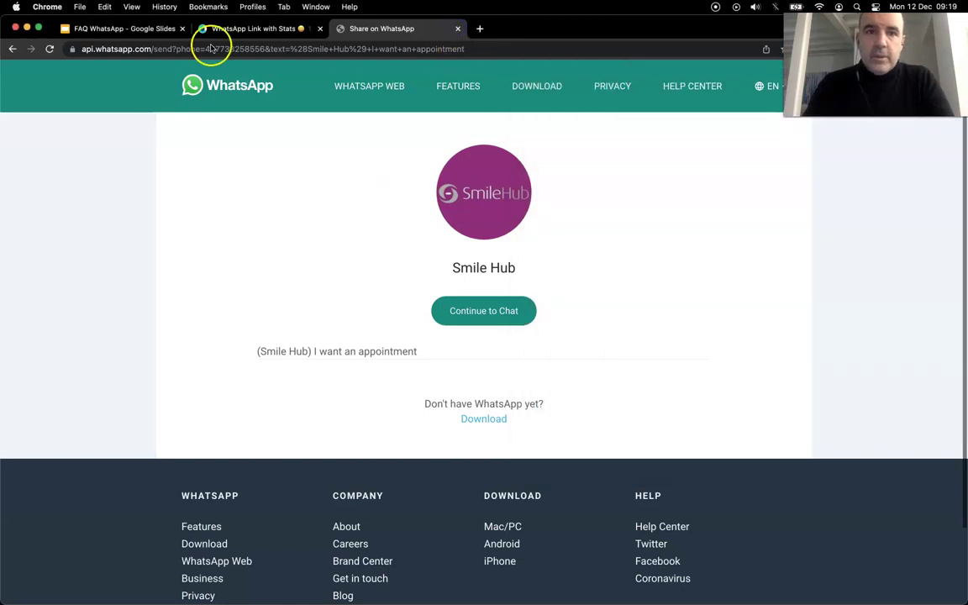
key(super+w)
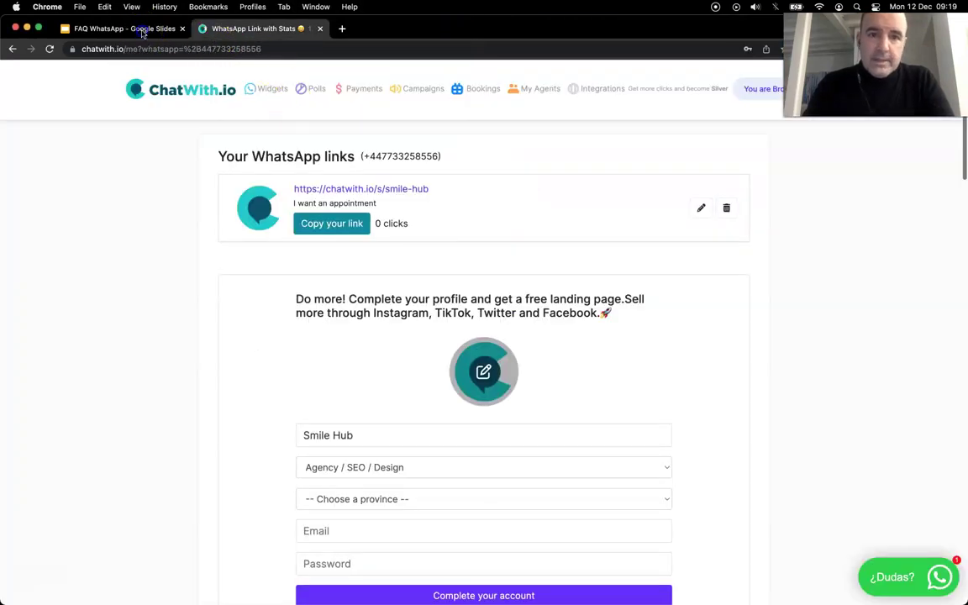
click(126, 29)
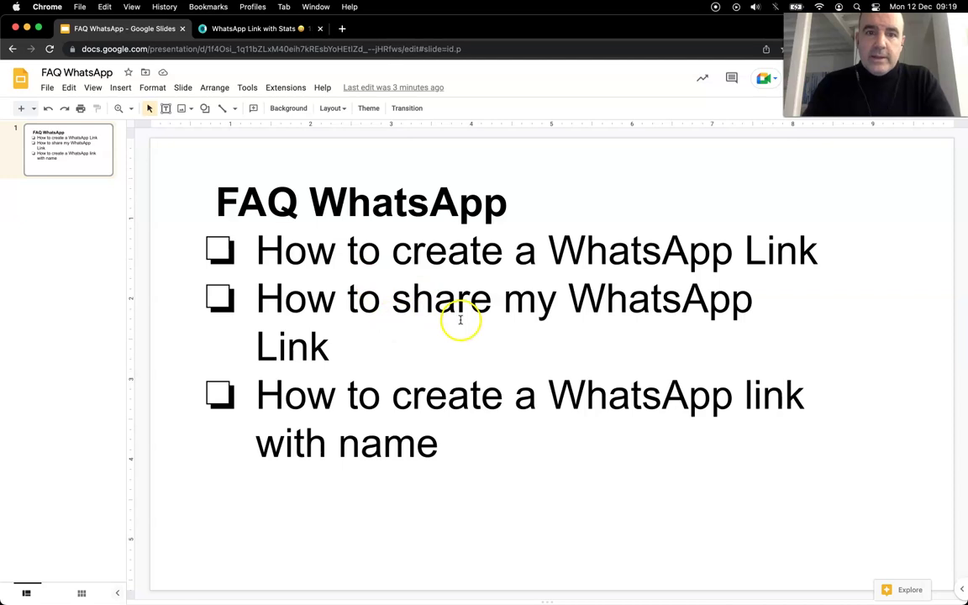
click(237, 30)
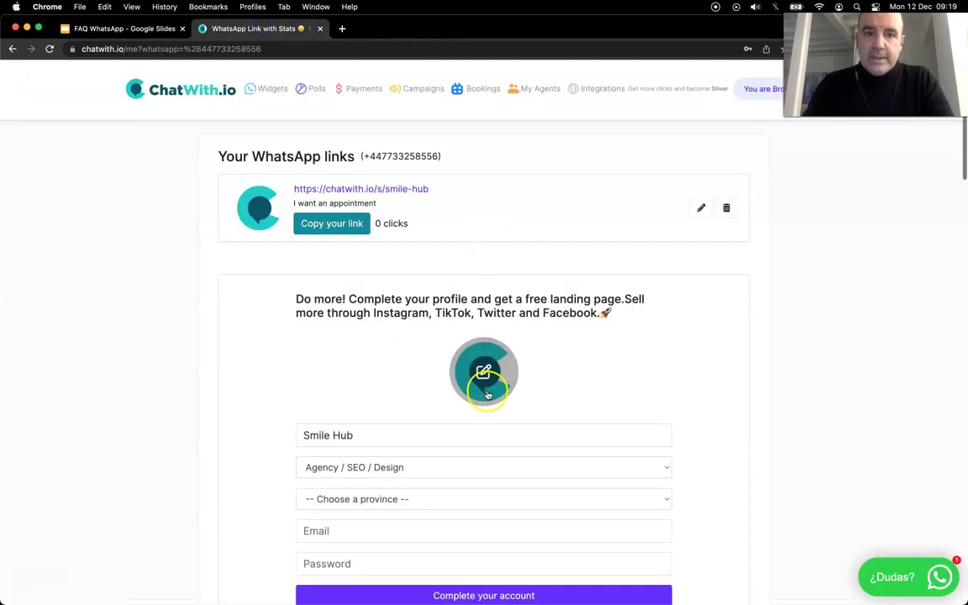
Enlarge Smile Hub's WhatsApp profile logo and drag it onto the Finder Desktop folder
key(super+Tab)
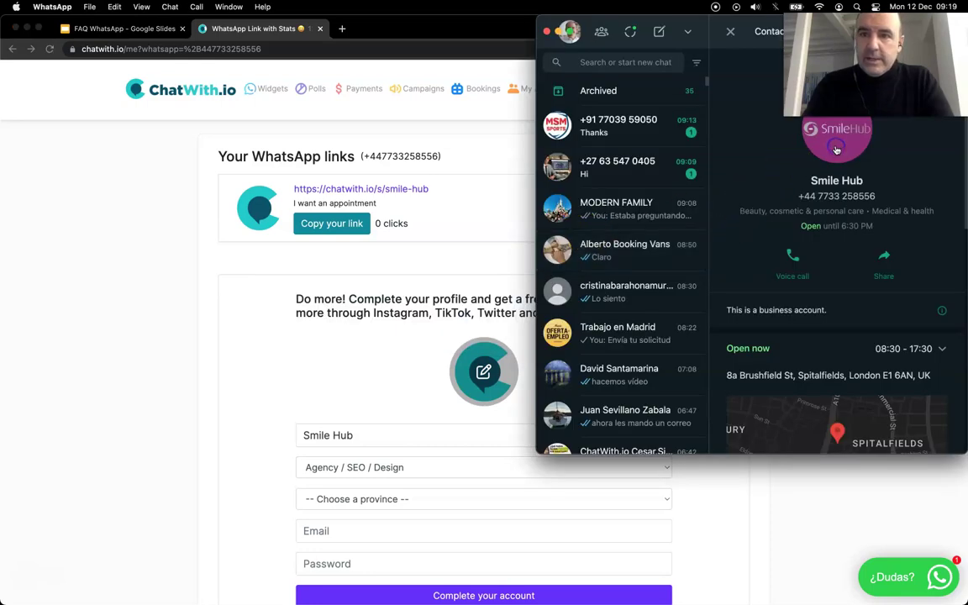
click(836, 122)
key(super+Tab)
key(super+Tab)
key(super+Tab)
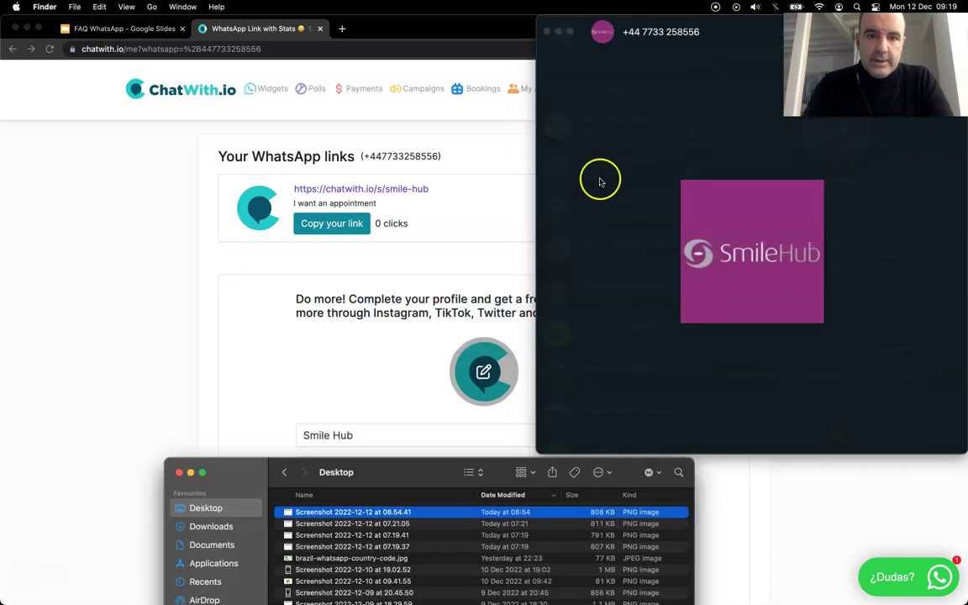
click(710, 290)
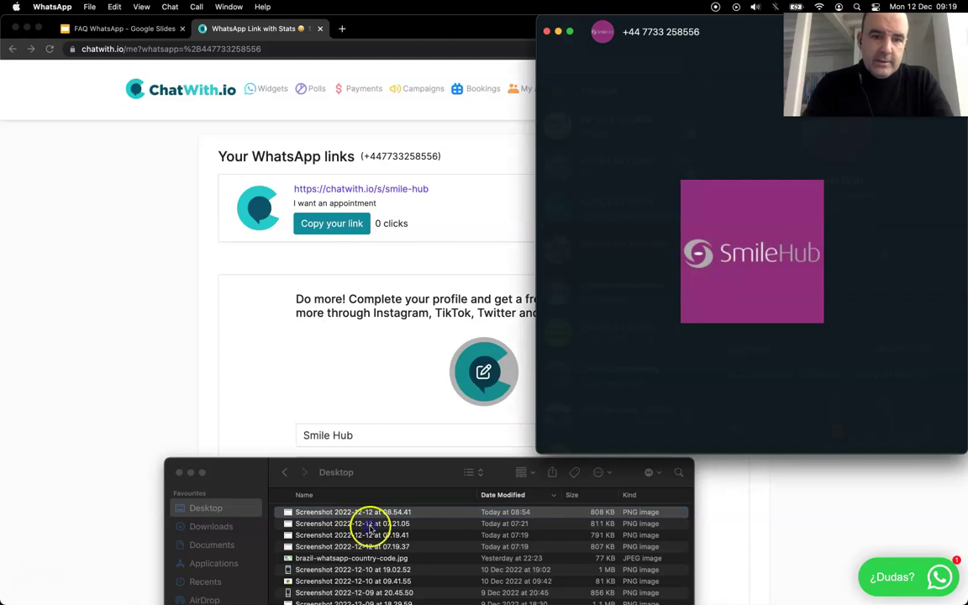
drag(668, 293, 416, 530)
Save the logo to Desktop and upload that jpg as the ChatWith.io account icon
click(395, 332)
click(476, 388)
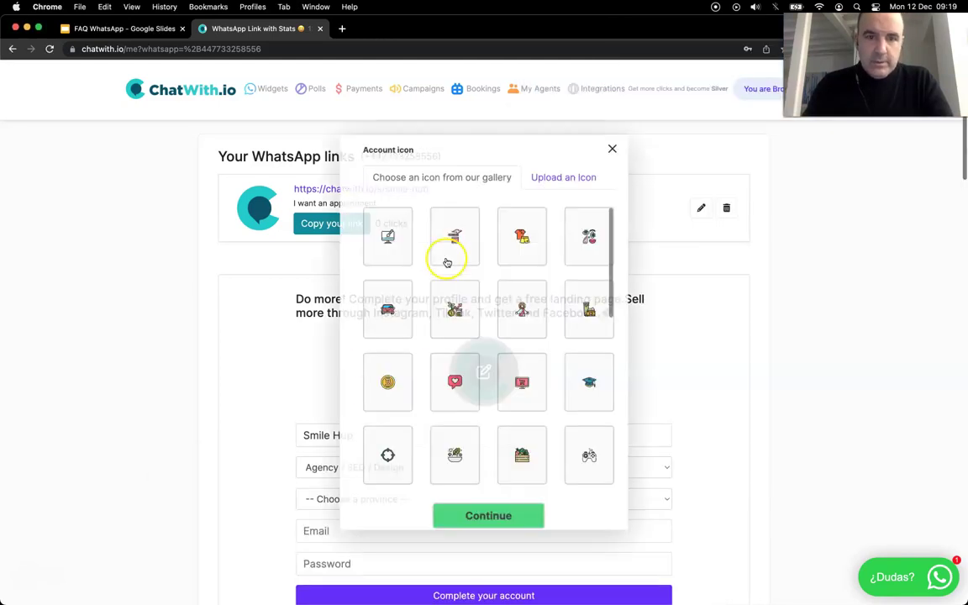
click(562, 177)
click(481, 314)
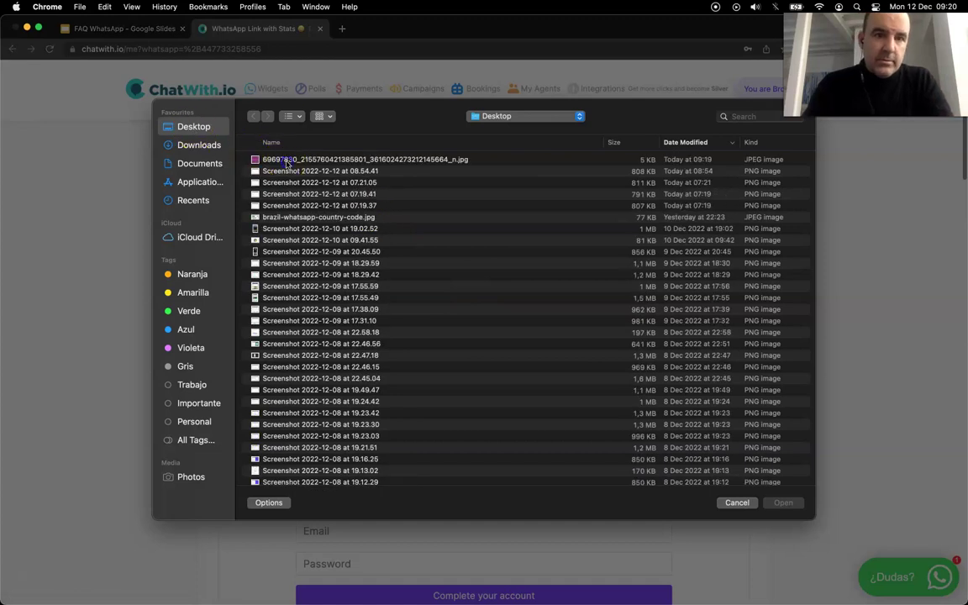
click(286, 160)
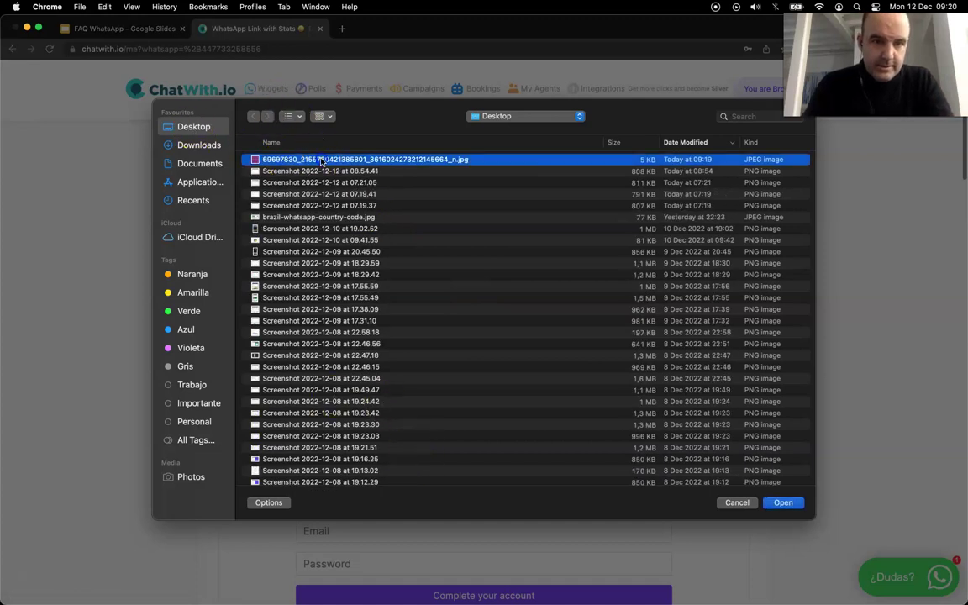
key(Return)
scroll(397, 396, down, 2)
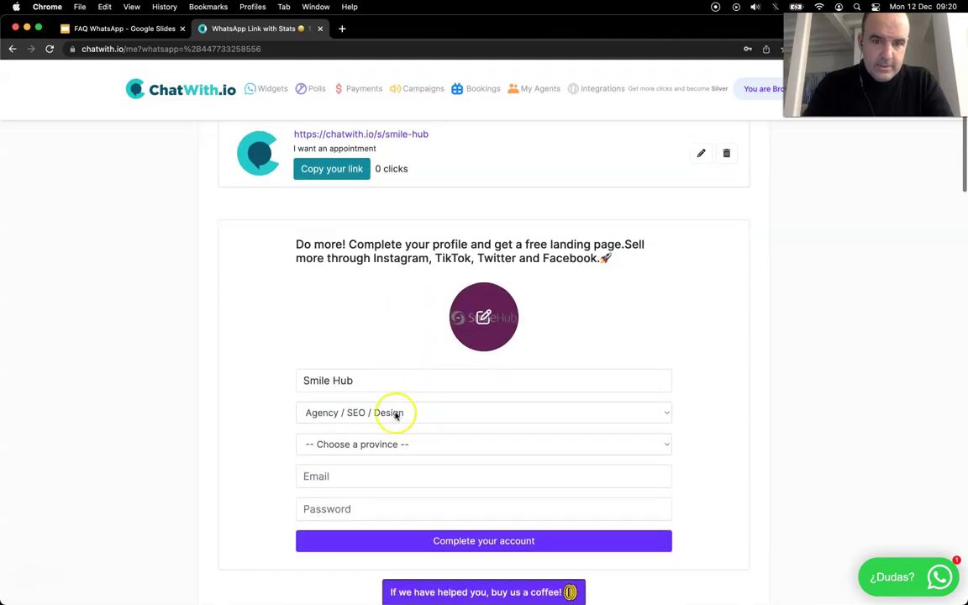
Set the business category to Healthcare and the province to London, City of
click(395, 412)
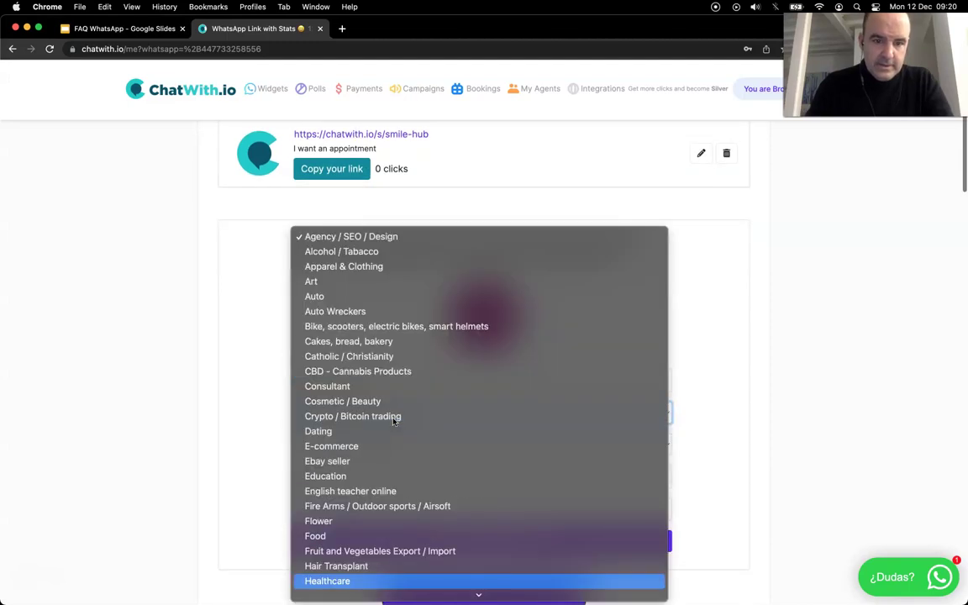
click(395, 579)
click(394, 445)
text(lon)
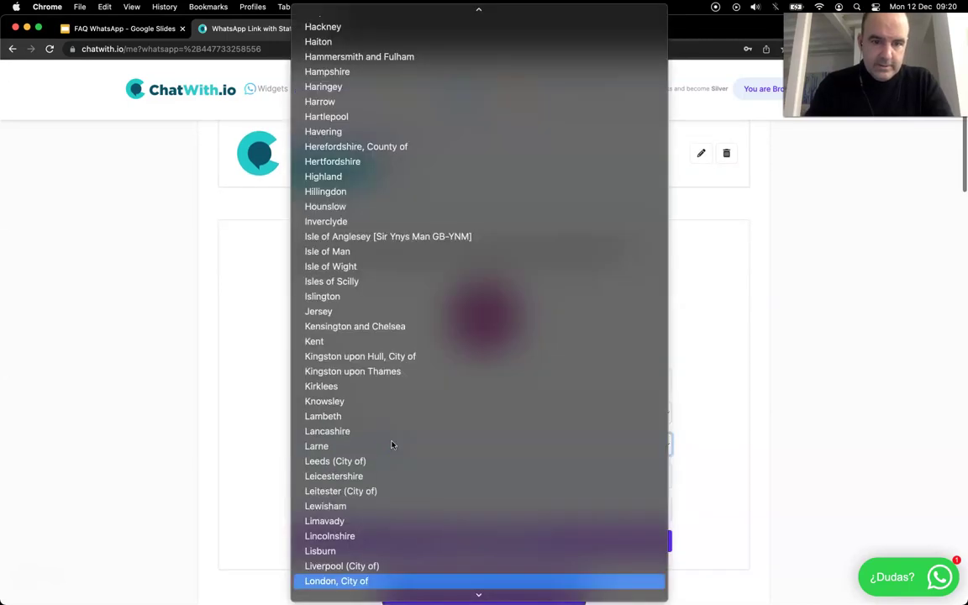
key(Return)
Fill in the business e-mail address and the account password
click(378, 477)
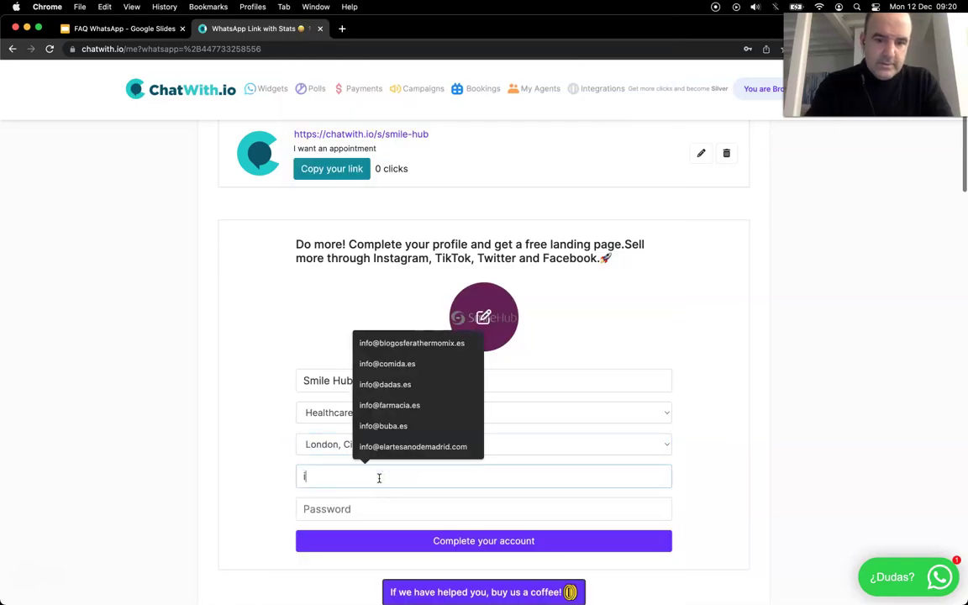
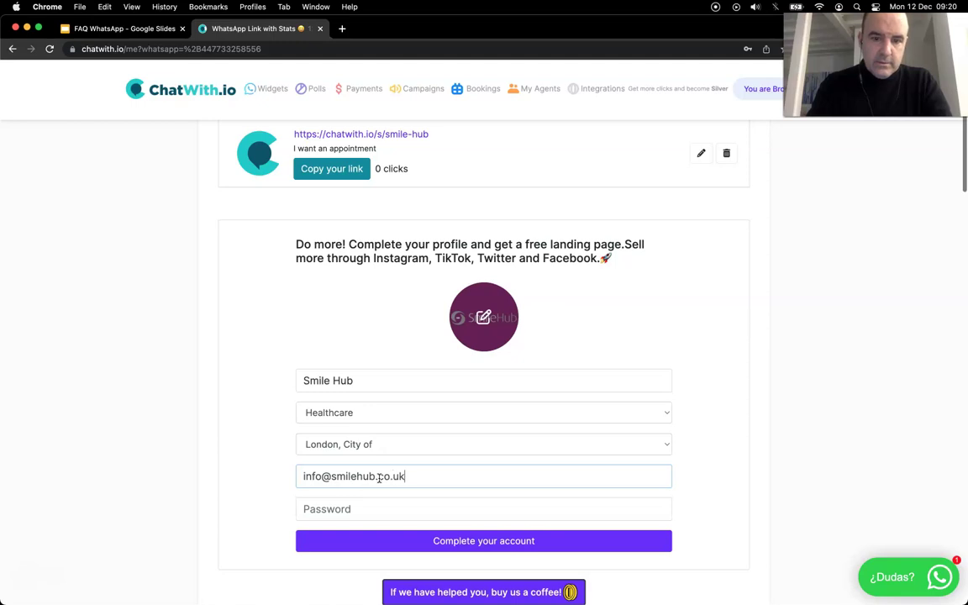
key(Tab)
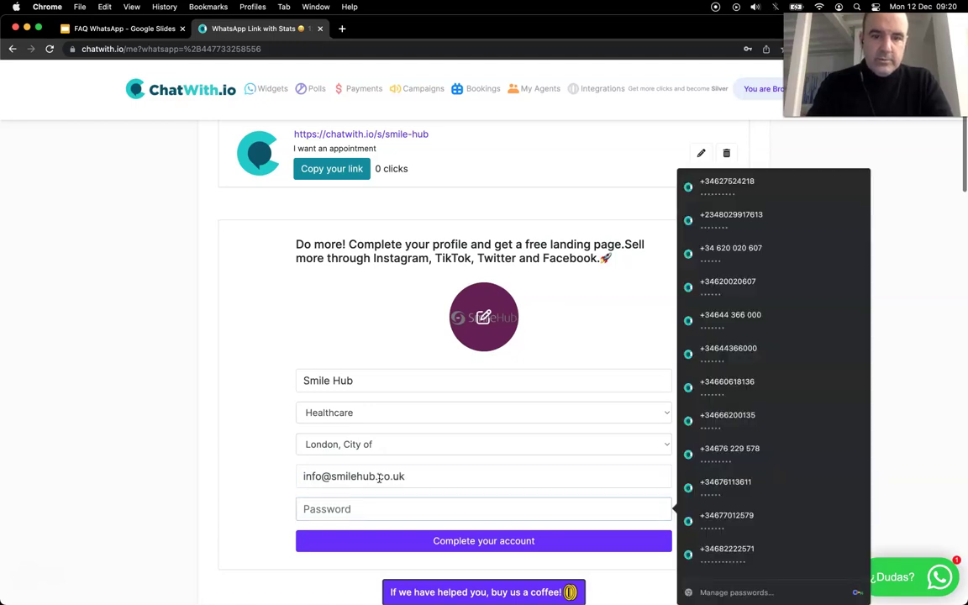
text(123)
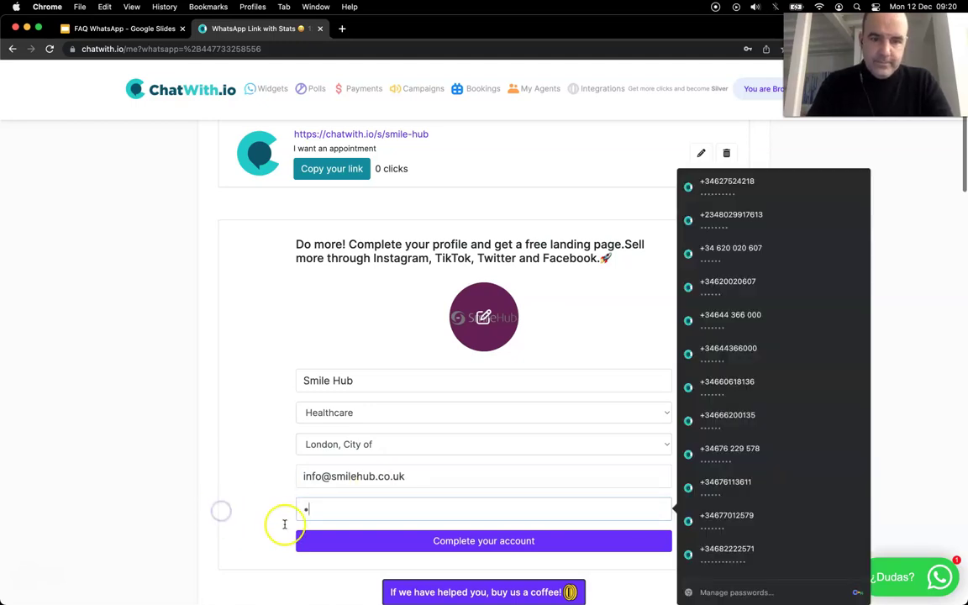
key(super+v)
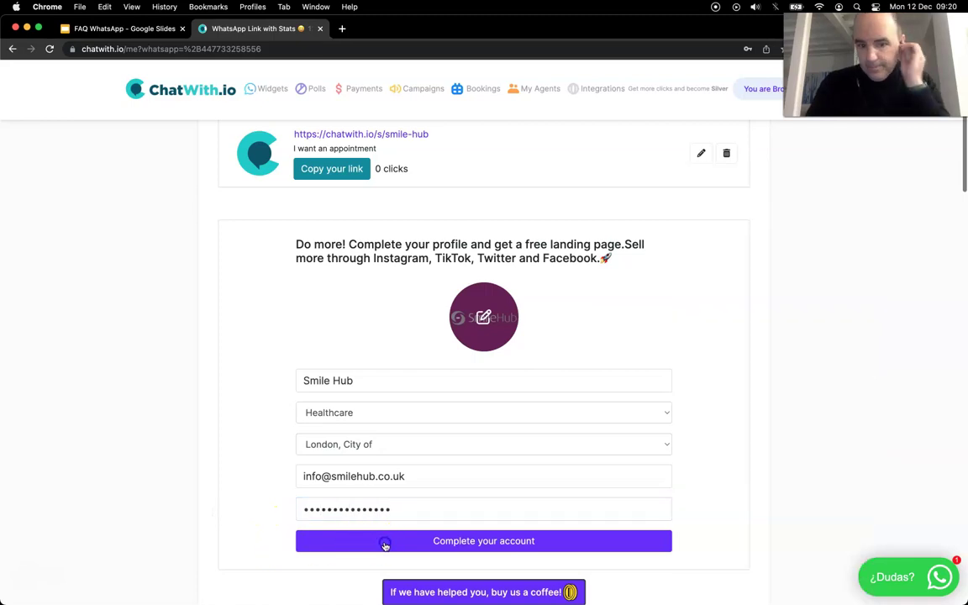
Submit the completed Smile Hub profile and save the new password in the browser
click(385, 546)
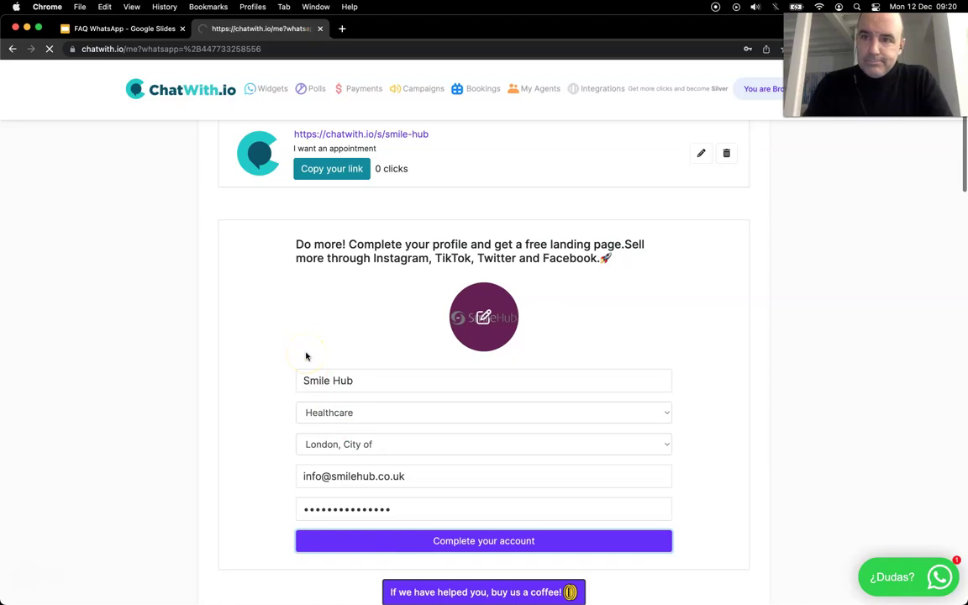
click(386, 389)
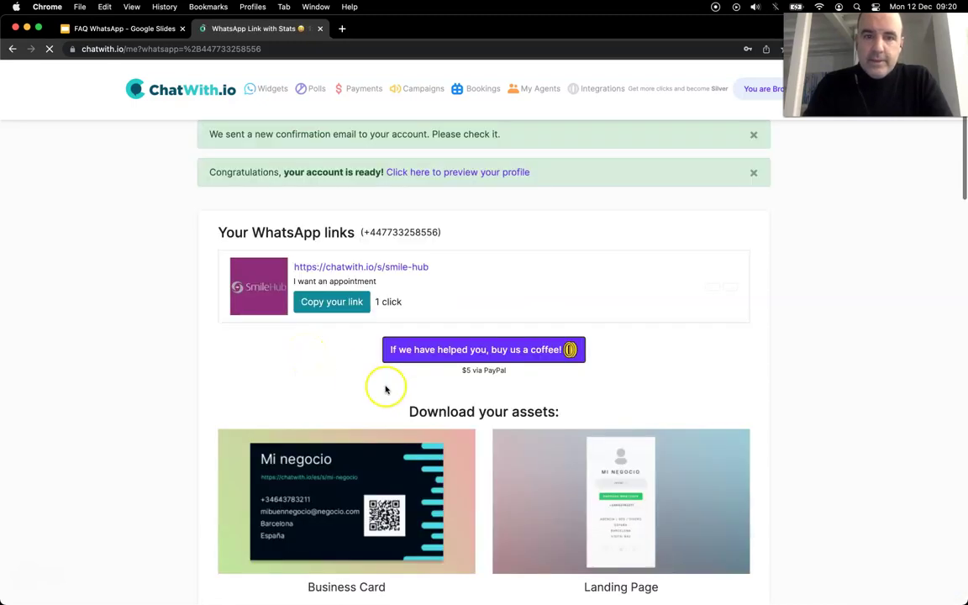
scroll(454, 370, down, 5)
click(765, 213)
Preview the Smile Hub landing page, then download the A4 horizontal printing poster
click(342, 196)
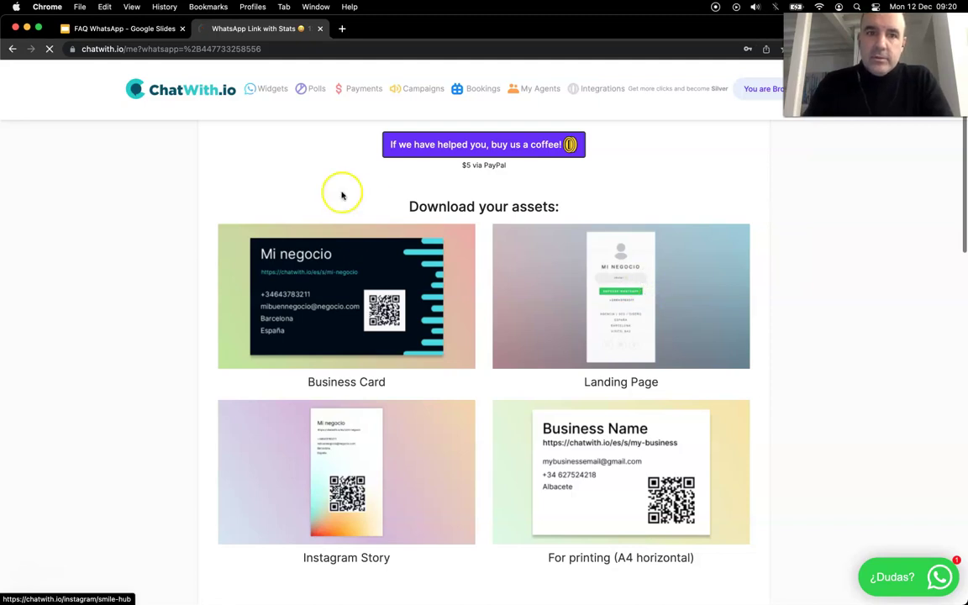
click(192, 49)
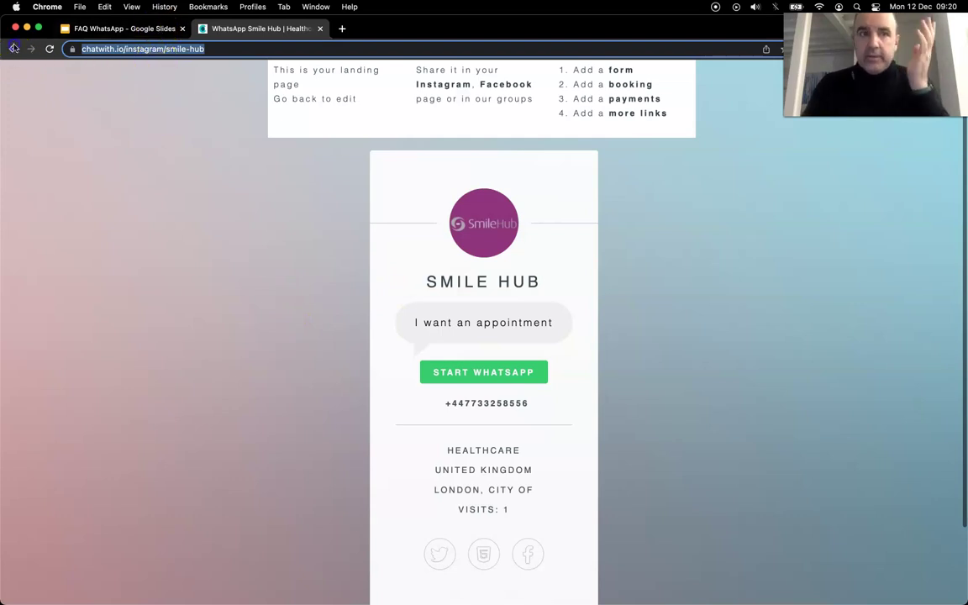
key(super+bracketleft)
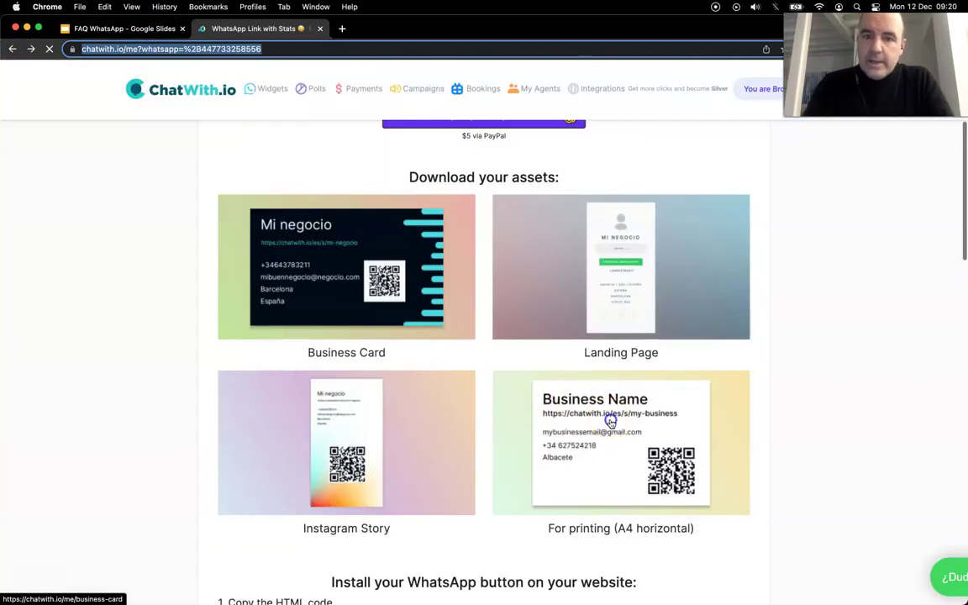
click(611, 423)
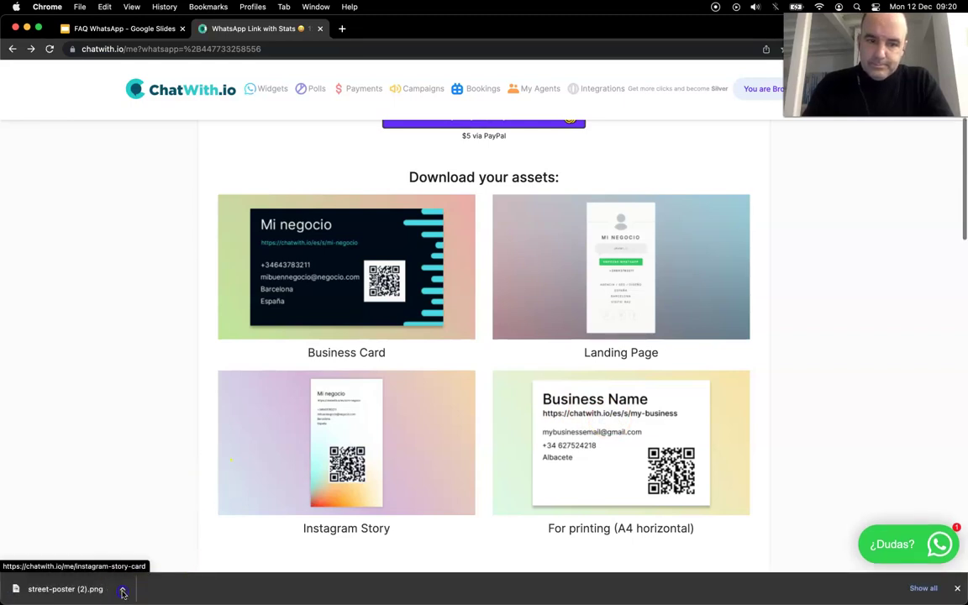
Reveal street-poster (2).png in Finder and Quick Look the QR-code poster
click(126, 587)
click(166, 574)
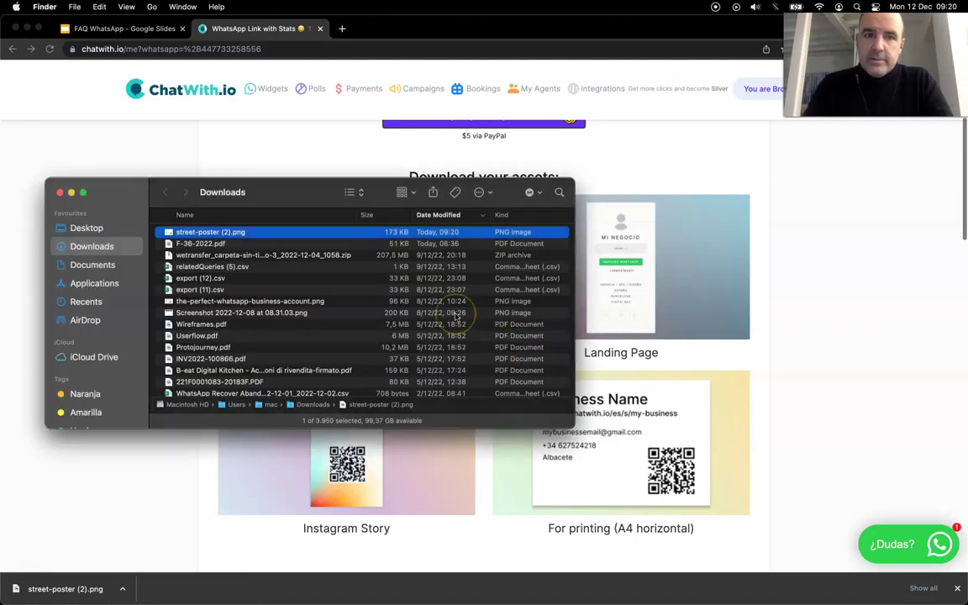
key(space)
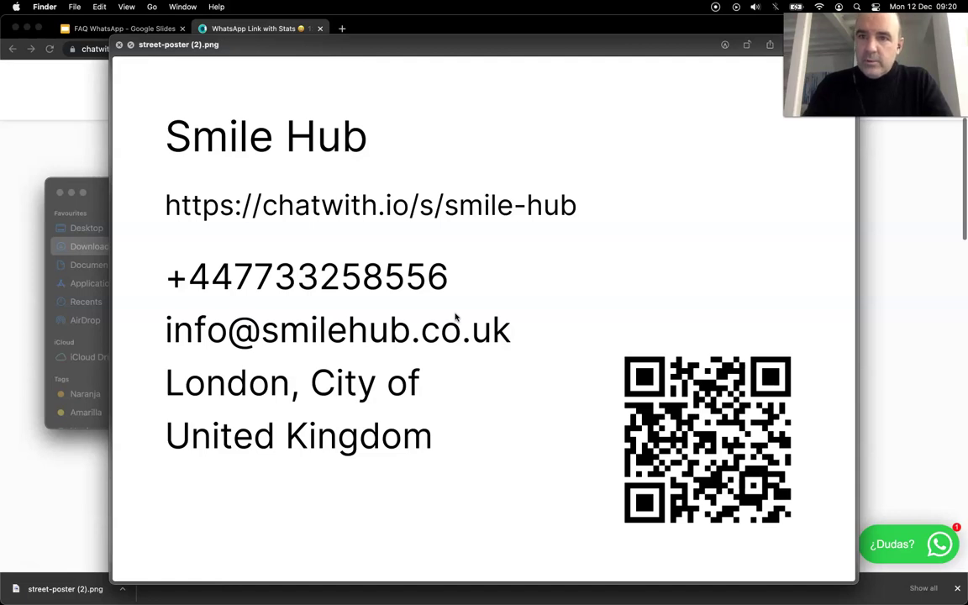
key(space)
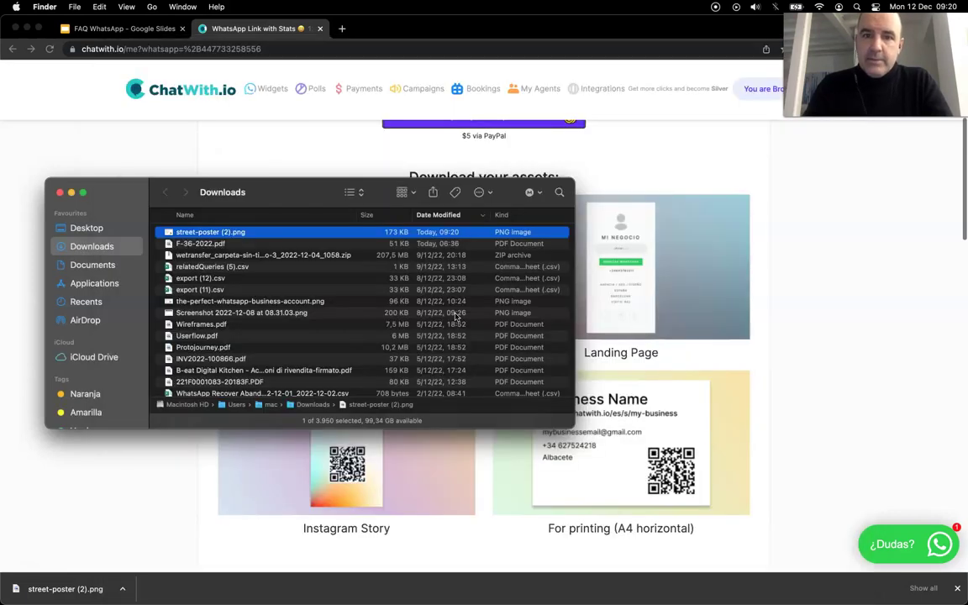
key(space)
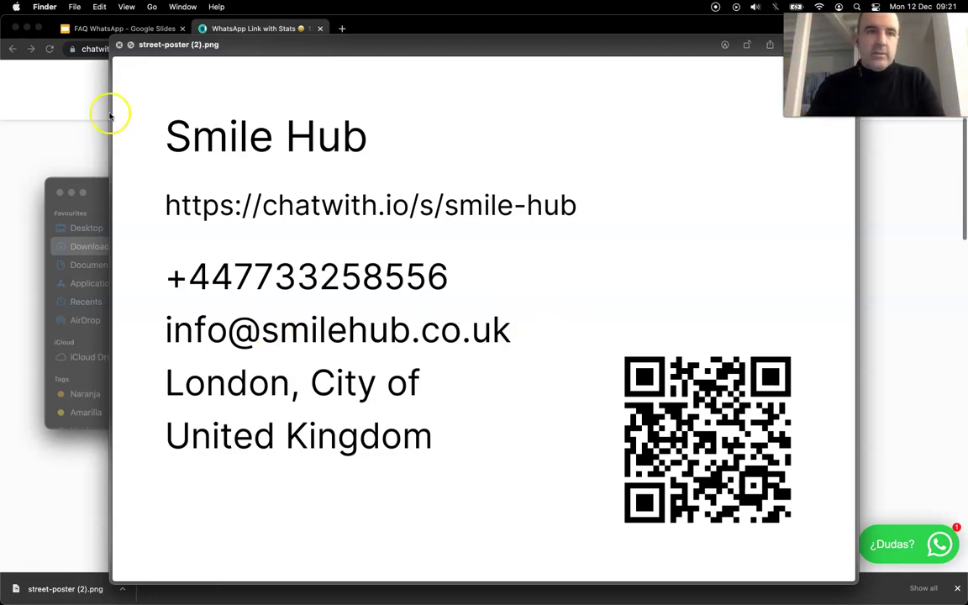
click(119, 46)
Reveal the downloaded instagram-story-card (5).png in Finder and preview it with Quick Look
click(230, 134)
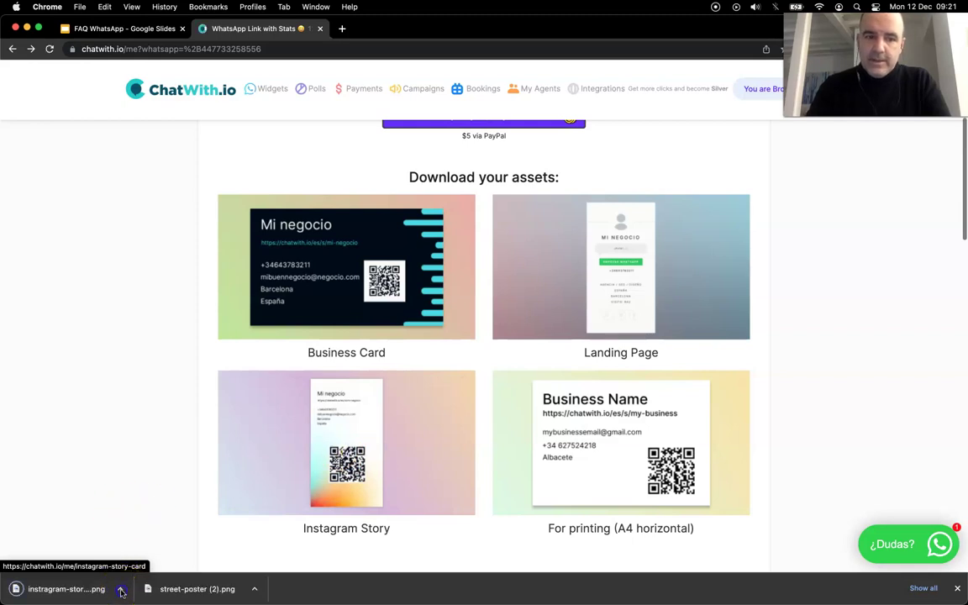
click(151, 579)
click(152, 574)
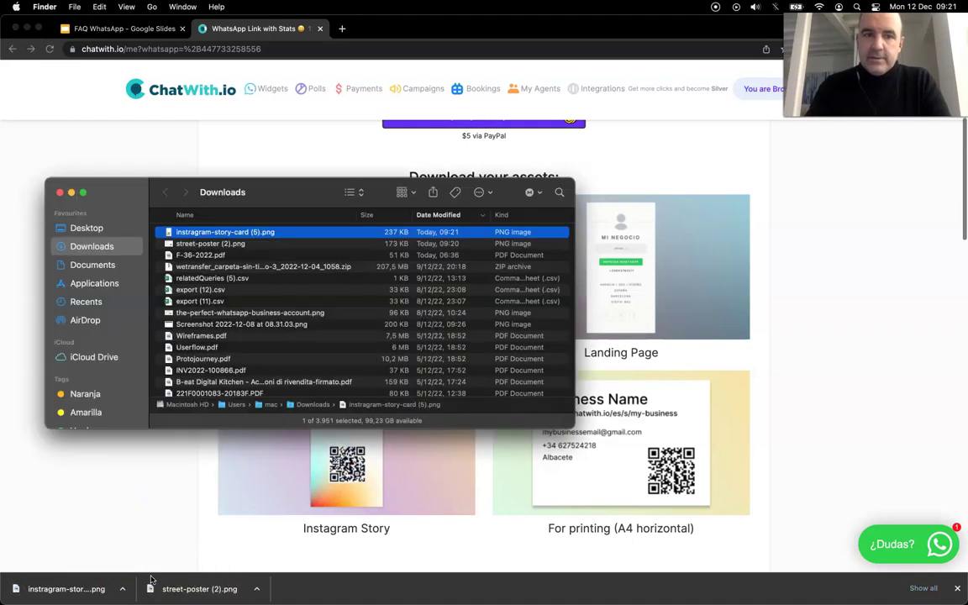
key(space)
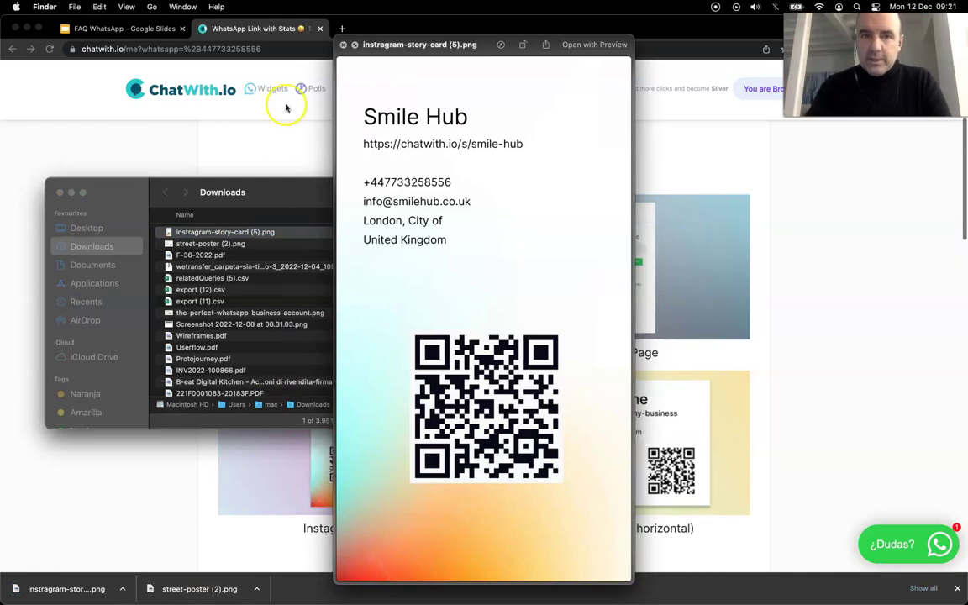
Close the story card preview and both Finder windows to return to the assets page
click(343, 45)
click(59, 192)
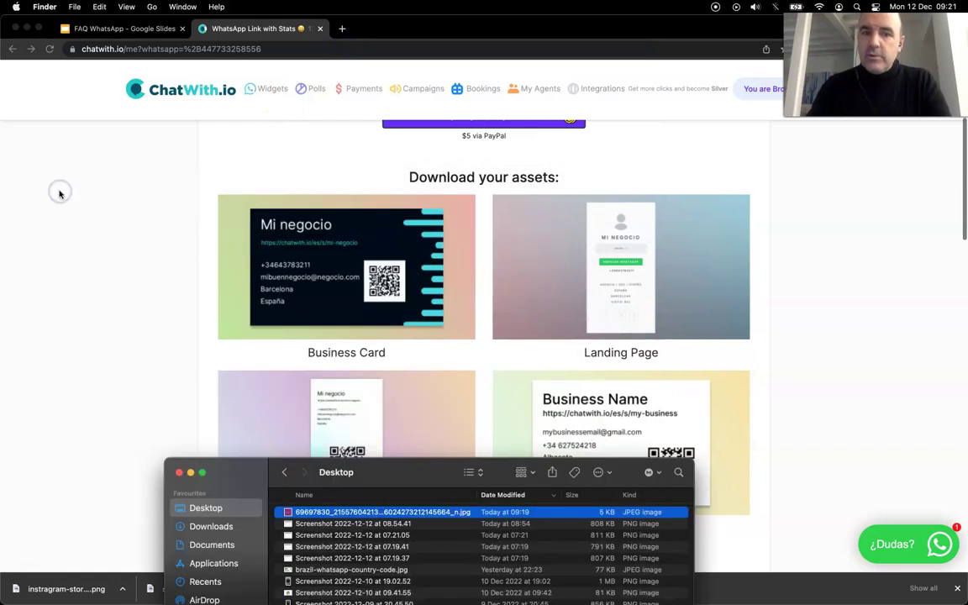
click(179, 472)
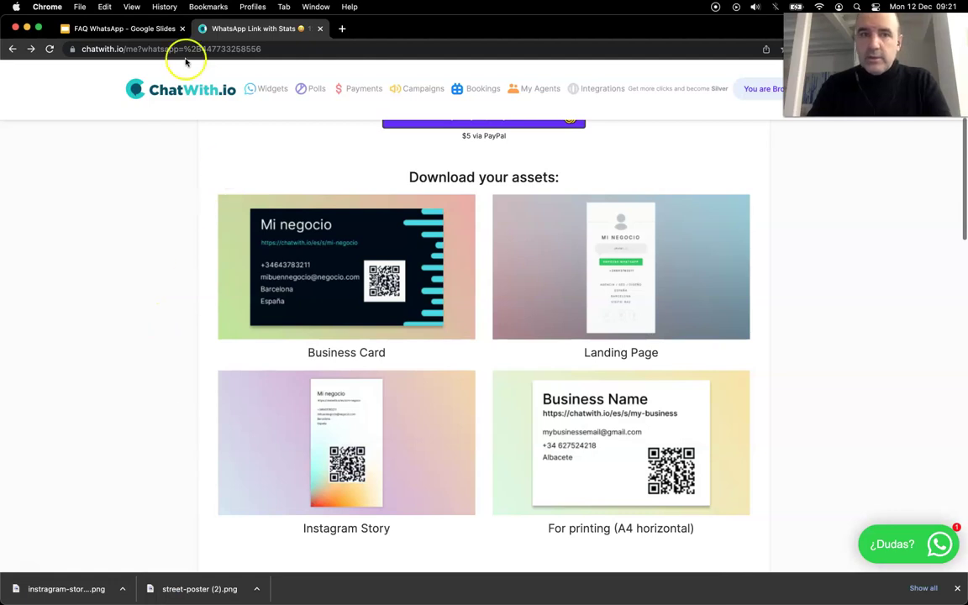
click(136, 30)
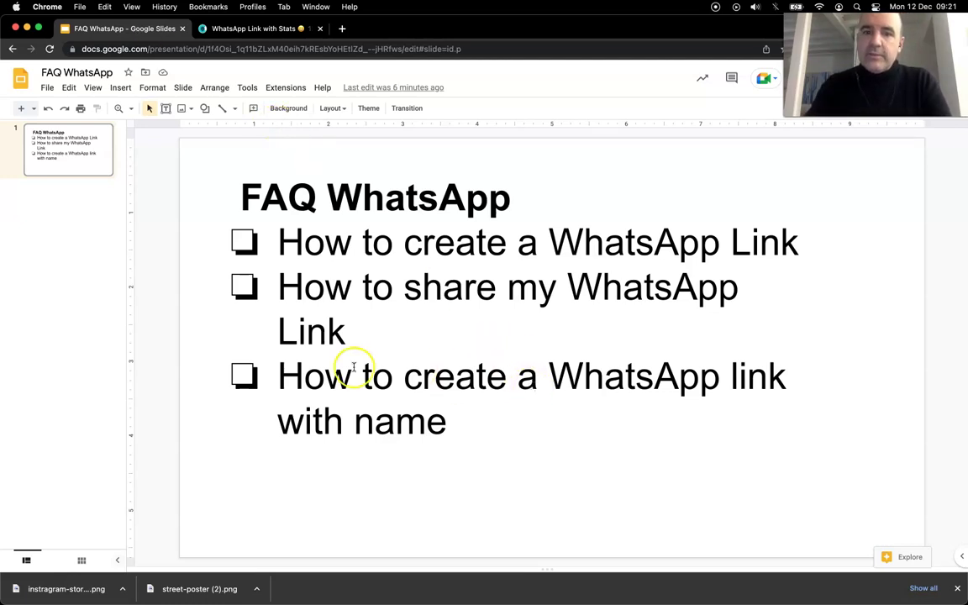
click(227, 27)
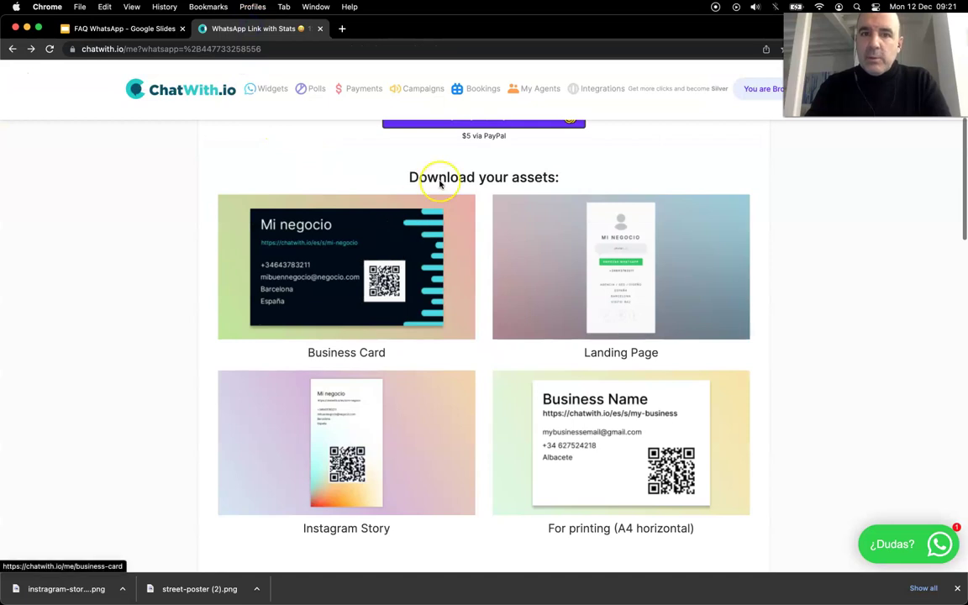
scroll(440, 185, up, 5)
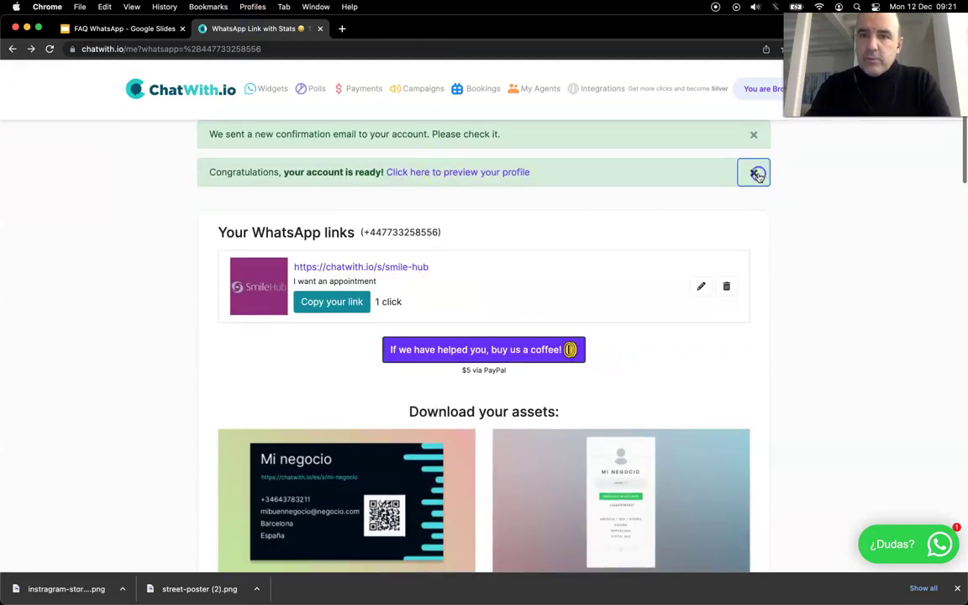
Dismiss both green banners, edit the smile-hub link's 'I want an appointment' message, and open the account menu
click(756, 173)
click(753, 135)
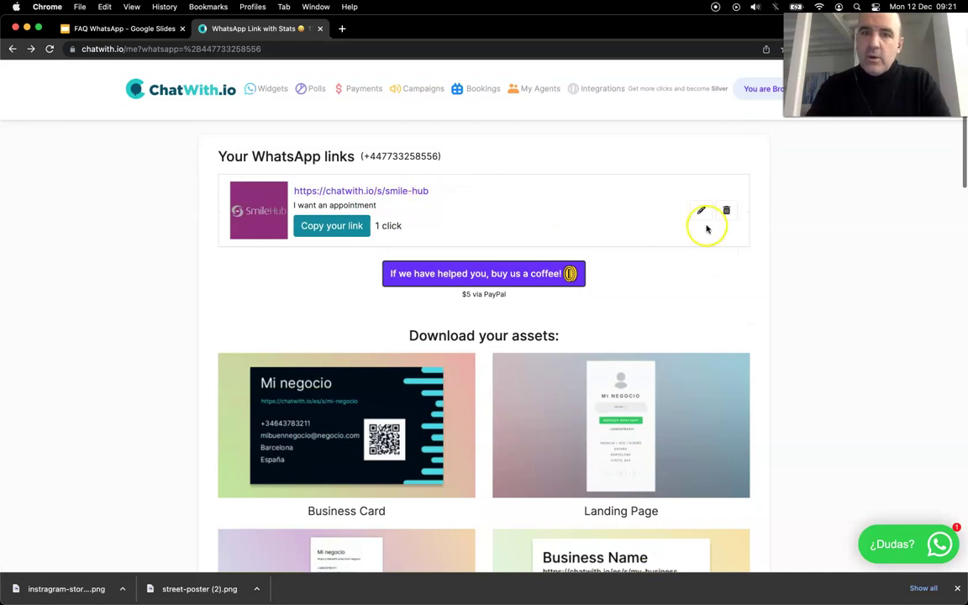
click(700, 211)
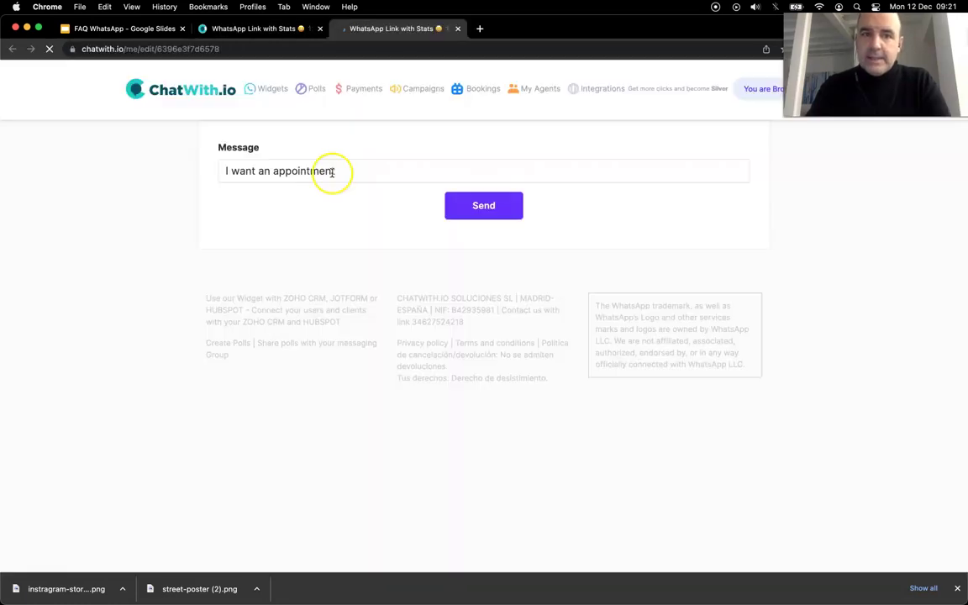
click(318, 172)
key(super+a)
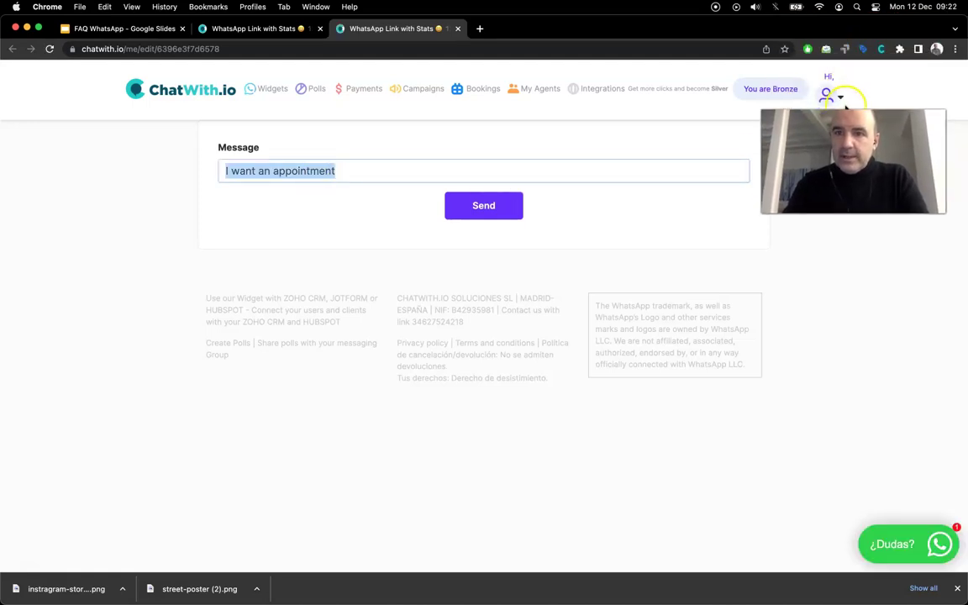
click(840, 99)
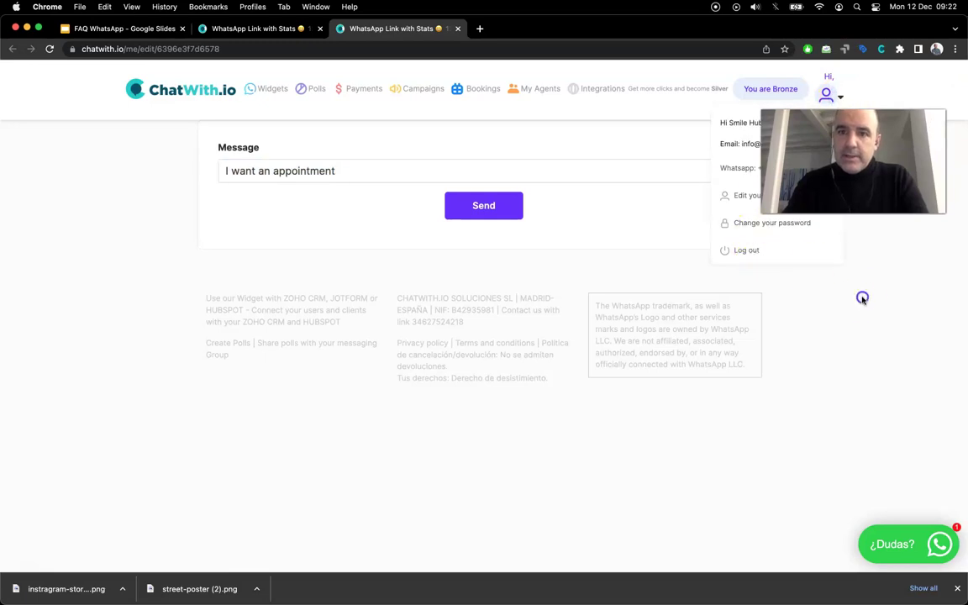
click(744, 199)
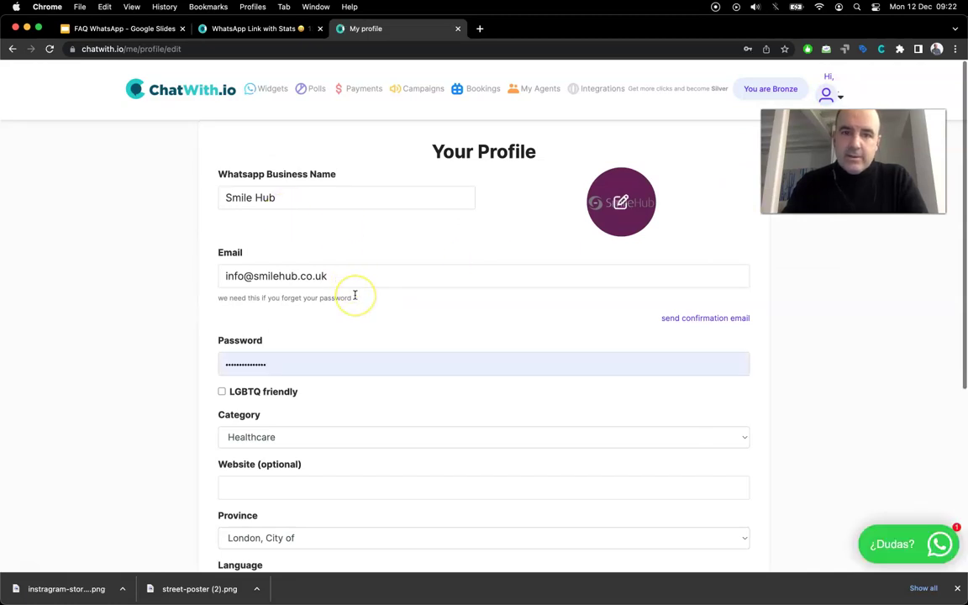
scroll(354, 295, down, 1)
scroll(355, 295, down, 3)
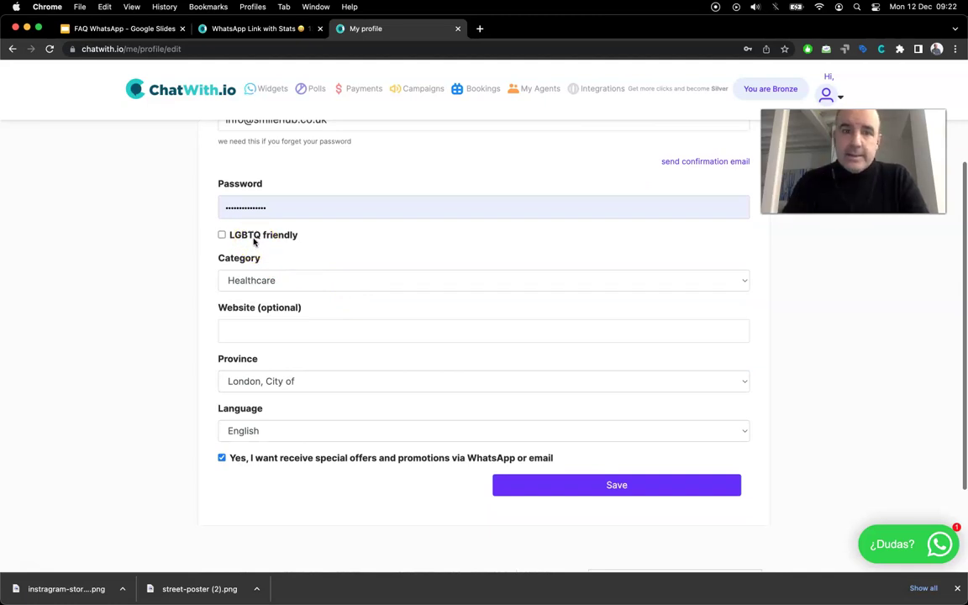
click(252, 239)
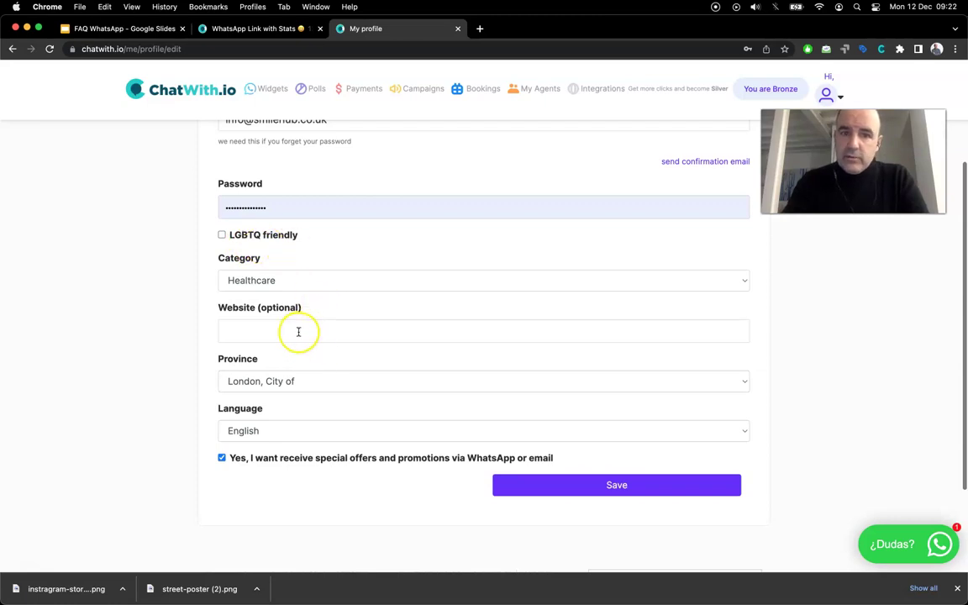
scroll(299, 332, up, 4)
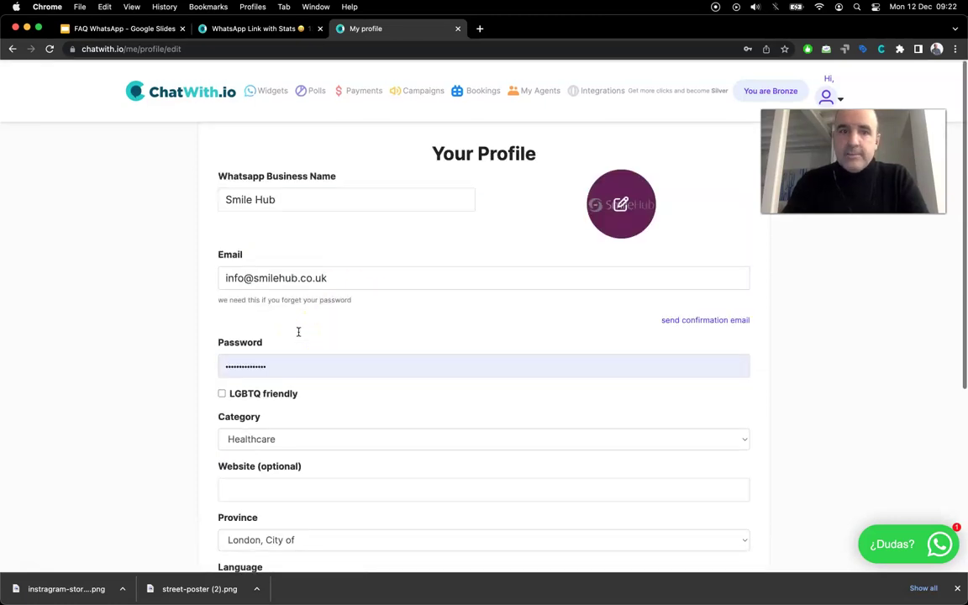
click(331, 317)
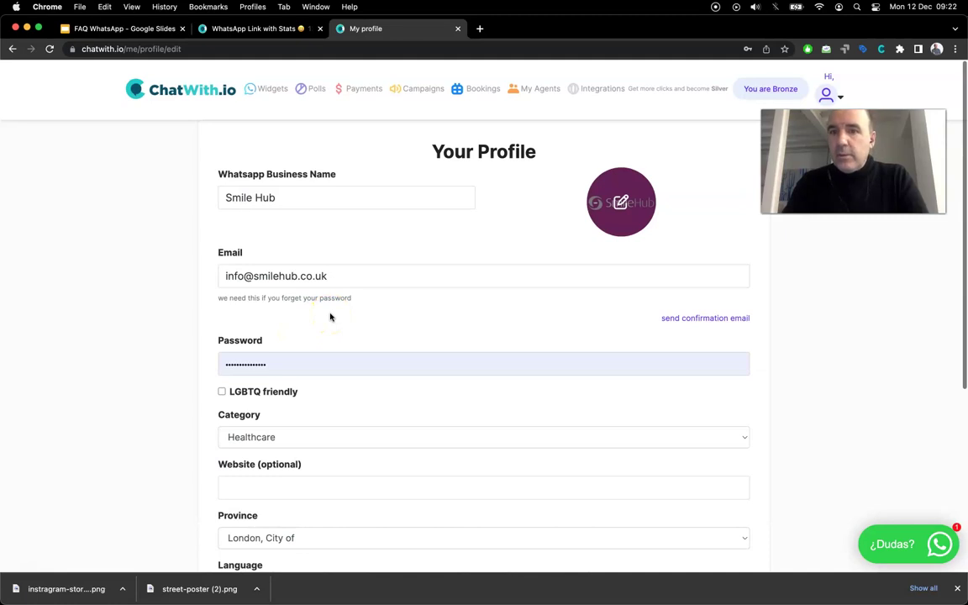
click(578, 240)
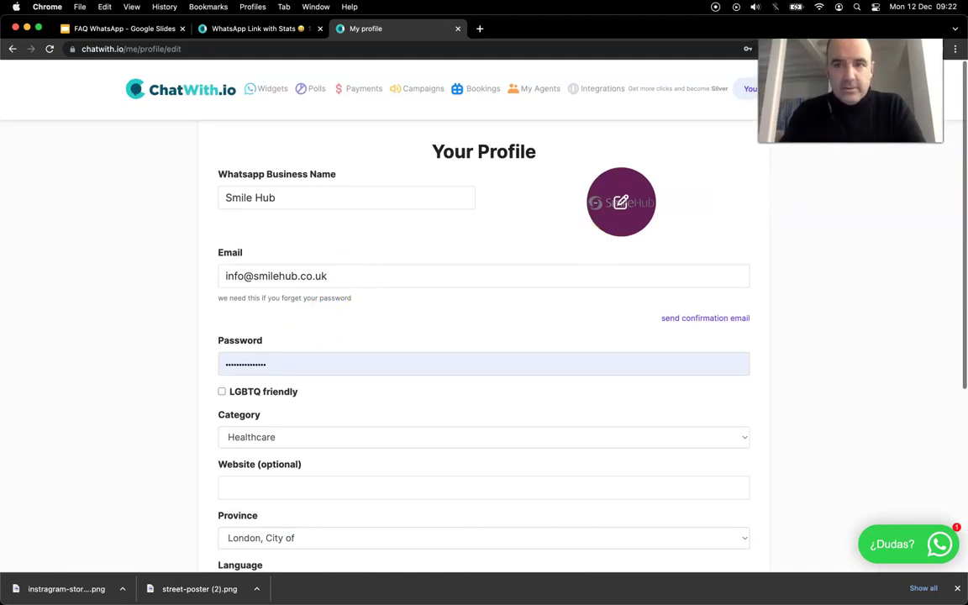
click(679, 124)
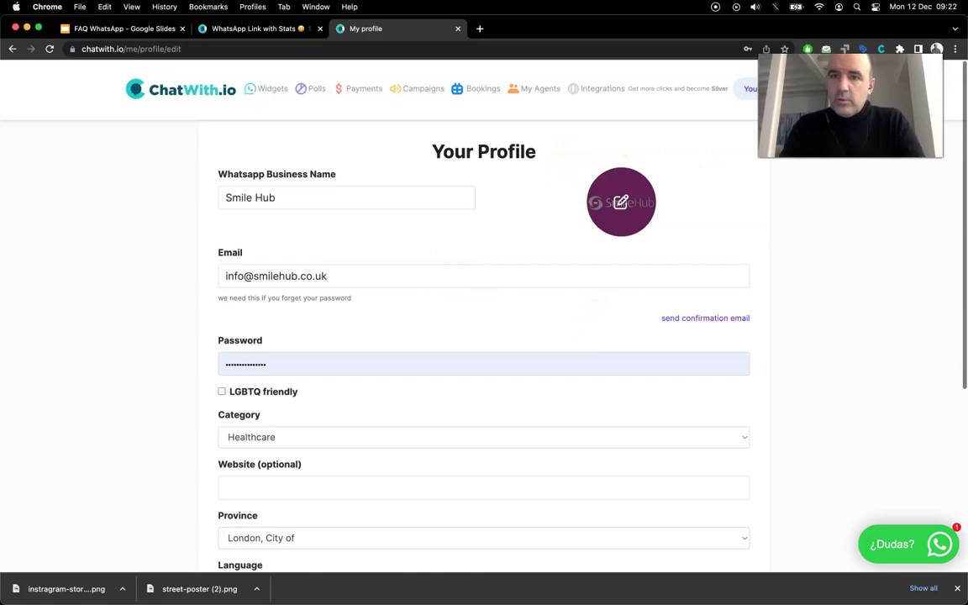
click(843, 97)
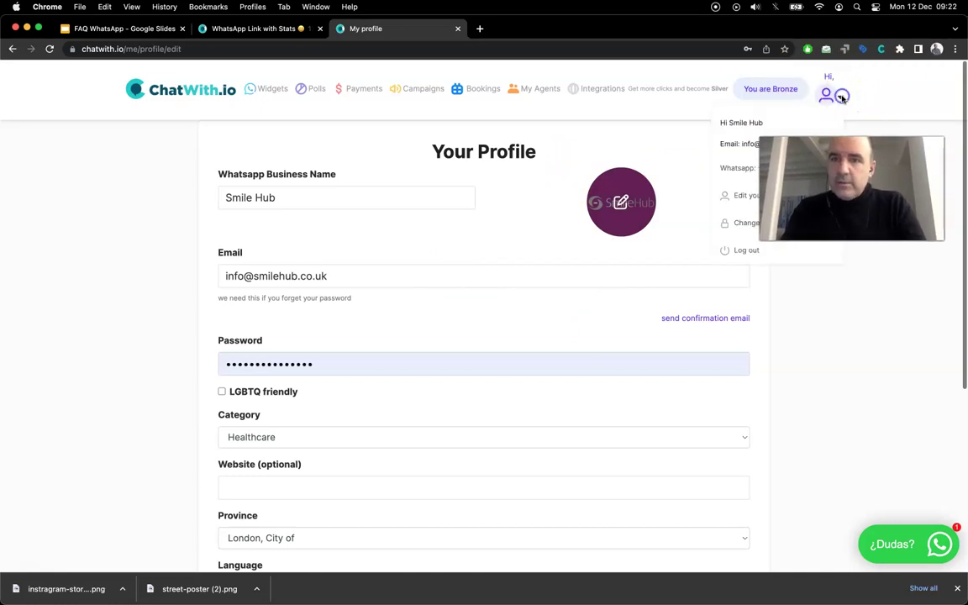
Log out of Smile Hub, then go back to the 'Your WhatsApp links' page listing smile-hub
click(745, 253)
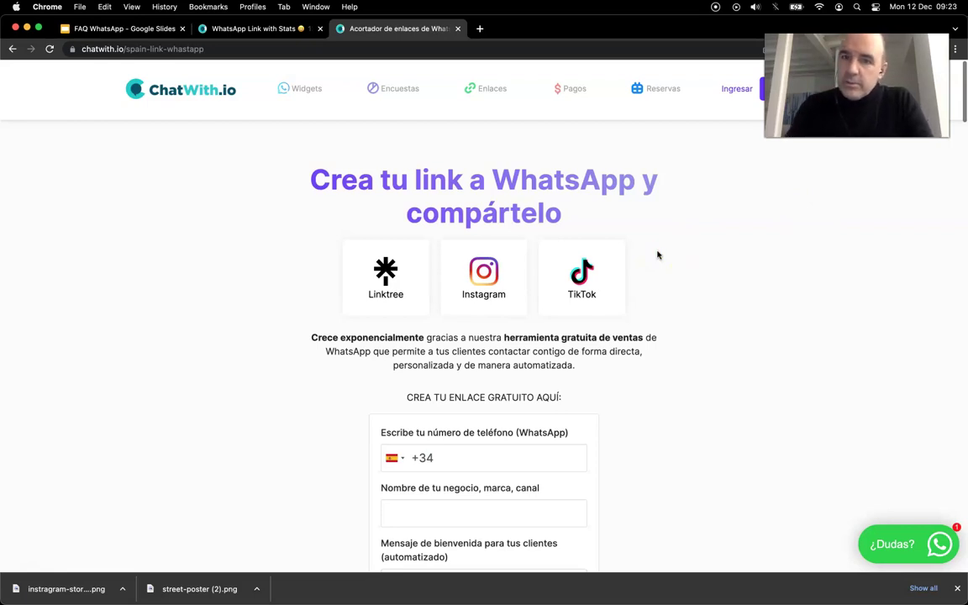
click(96, 30)
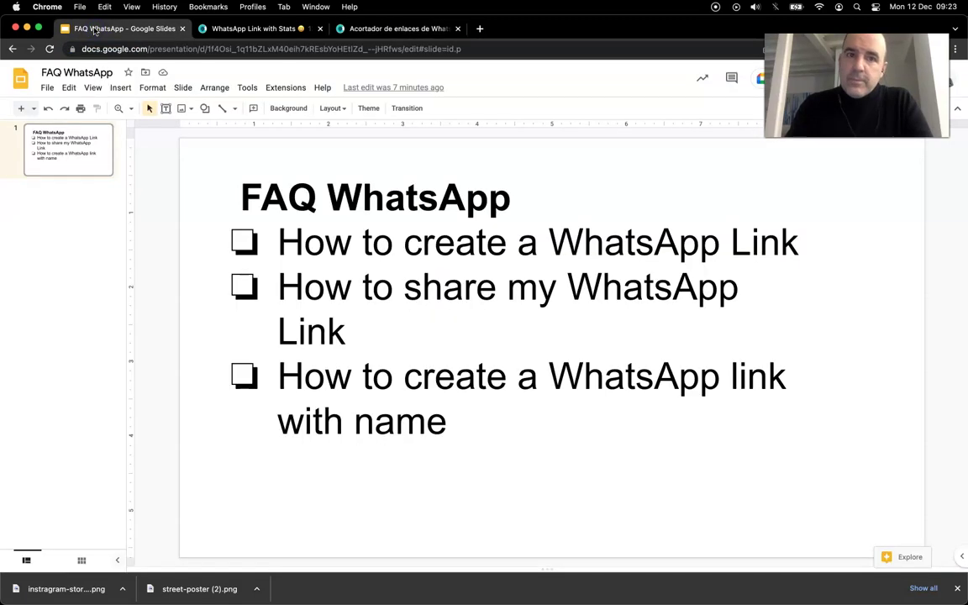
click(284, 32)
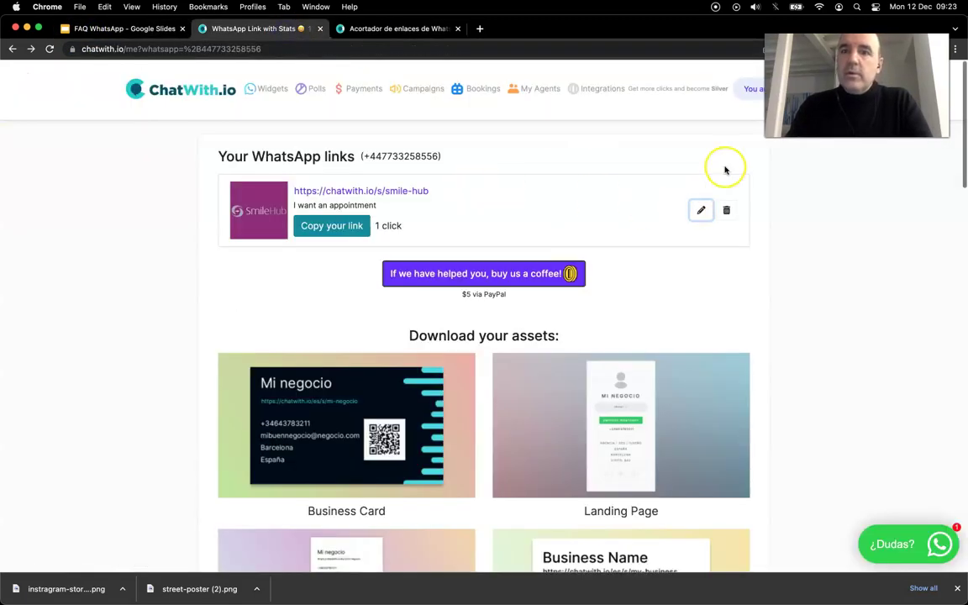